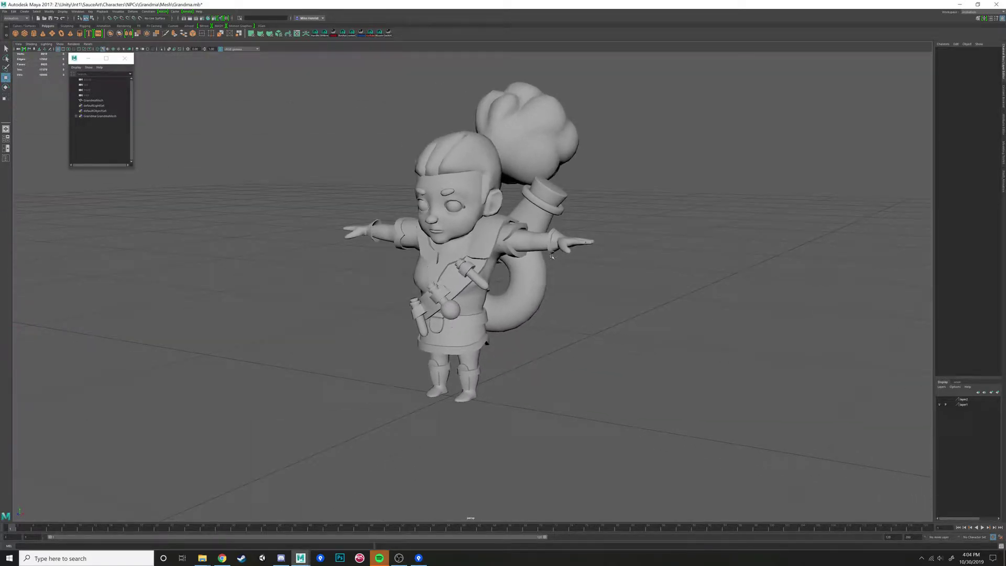
# - Select the character mesh and examine its wireframe topology from the torso out to the outstretched arm
pyautogui.click(503, 256)
pyautogui.keyDown('alt'); pyautogui.moveTo(629, 279); pyautogui.dragTo(681, 258); pyautogui.keyUp('alt')
pyautogui.scroll(5, 643, 323)
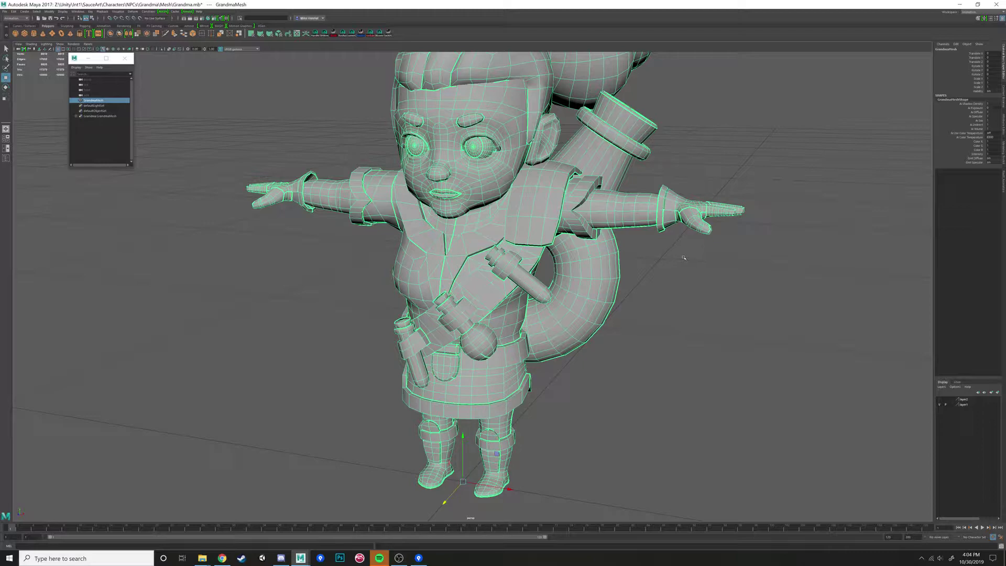
pyautogui.keyDown('alt'); pyautogui.moveTo(683, 258); pyautogui.dragTo(570, 305); pyautogui.keyUp('alt')
pyautogui.scroll(3, 582, 315)
pyautogui.keyDown('alt'); pyautogui.moveTo(569, 305); pyautogui.dragTo(551, 317, button='middle'); pyautogui.keyUp('alt')
pyautogui.scroll(3, 550, 317)
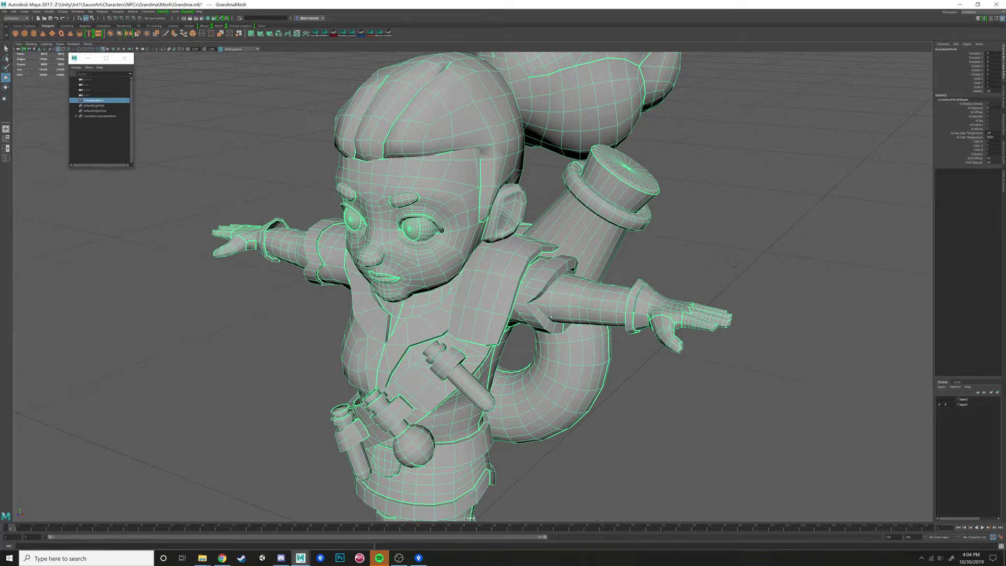
pyautogui.keyDown('alt'); pyautogui.moveTo(550, 317); pyautogui.dragTo(597, 283); pyautogui.keyUp('alt')
pyautogui.scroll(3, 576, 281)
pyautogui.keyDown('alt'); pyautogui.moveTo(577, 282); pyautogui.dragTo(508, 280, button='middle'); pyautogui.keyUp('alt')
pyautogui.scroll(2, 509, 279)
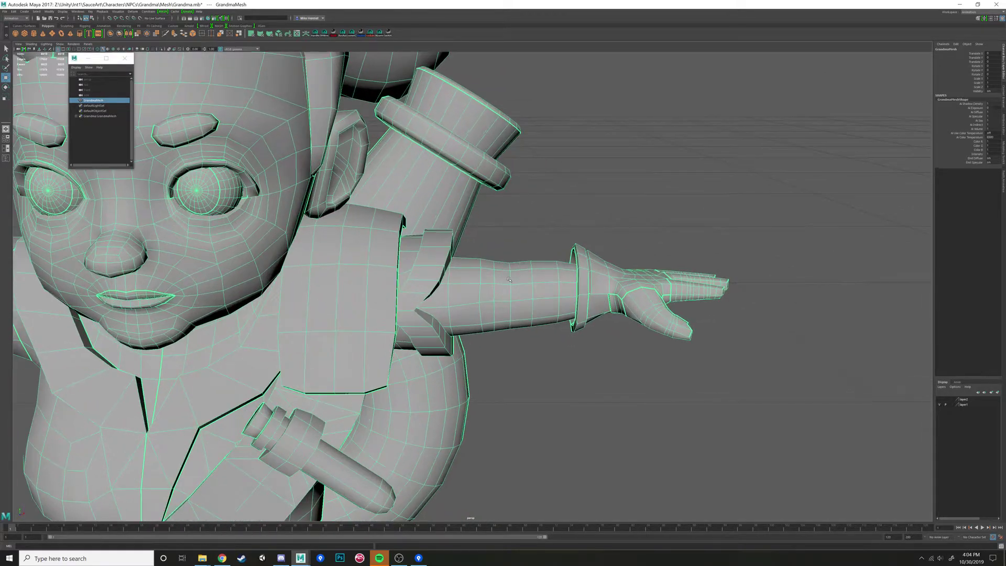
# - Switch to edge selection and select the edge loop at the elbow to examine the arm's topology
pyautogui.moveTo(508, 279); pyautogui.dragTo(506, 265, button='right')
pyautogui.click(507, 286)
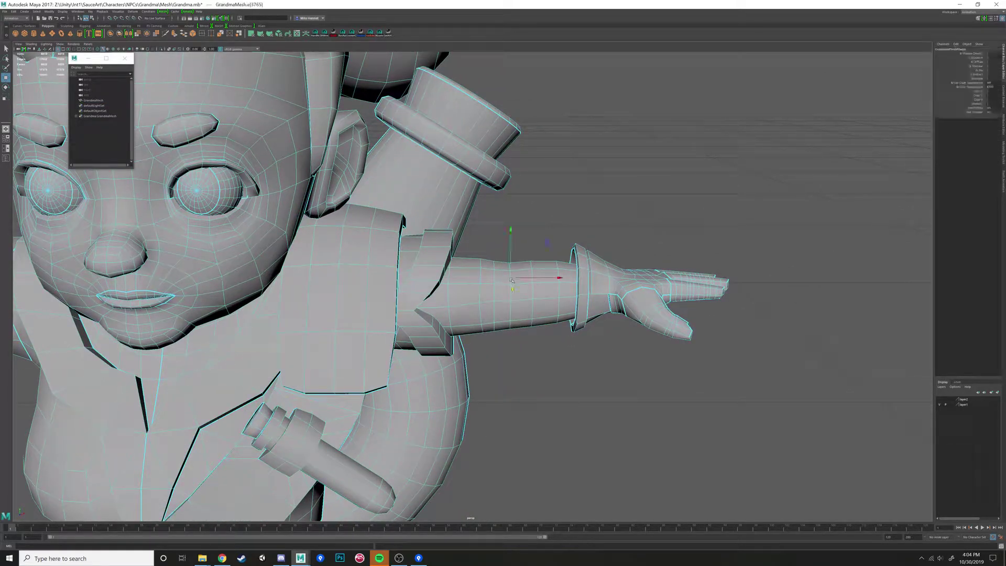
pyautogui.doubleClick(482, 277)
pyautogui.keyDown('alt'); pyautogui.moveTo(482, 277); pyautogui.dragTo(497, 330); pyautogui.keyUp('alt')
pyautogui.keyDown('alt'); pyautogui.moveTo(497, 330); pyautogui.dragTo(491, 390, button='middle'); pyautogui.keyUp('alt')
pyautogui.scroll(4, 478, 245)
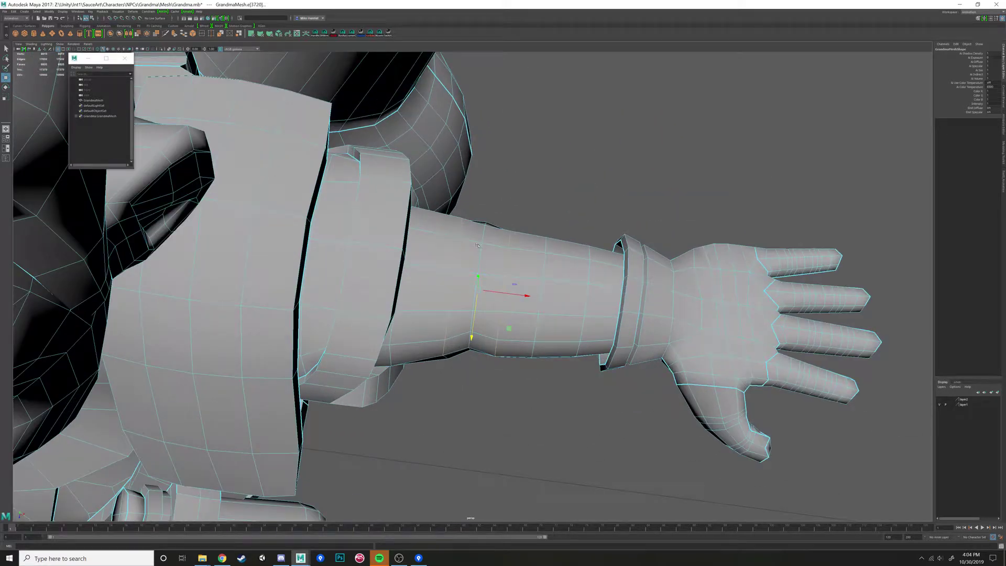
# - Examine the edge loops across the hand's finger joints, selecting loops on the index finger
pyautogui.scroll(-4, 485, 263)
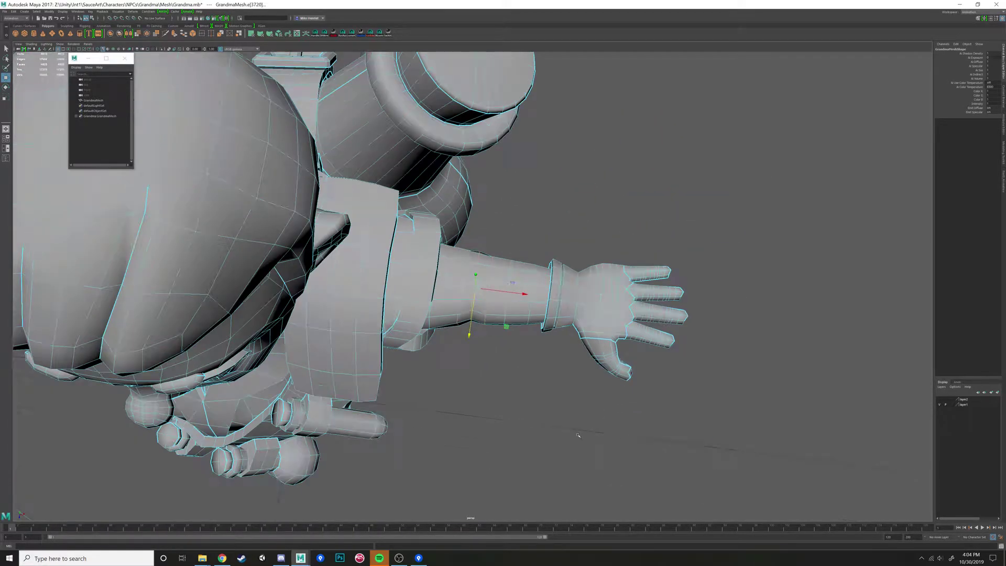
pyautogui.keyDown('alt'); pyautogui.moveTo(524, 419); pyautogui.dragTo(592, 283); pyautogui.keyUp('alt')
pyautogui.keyDown('alt'); pyautogui.moveTo(592, 283); pyautogui.dragTo(590, 413, button='middle'); pyautogui.keyUp('alt')
pyautogui.scroll(5, 585, 404)
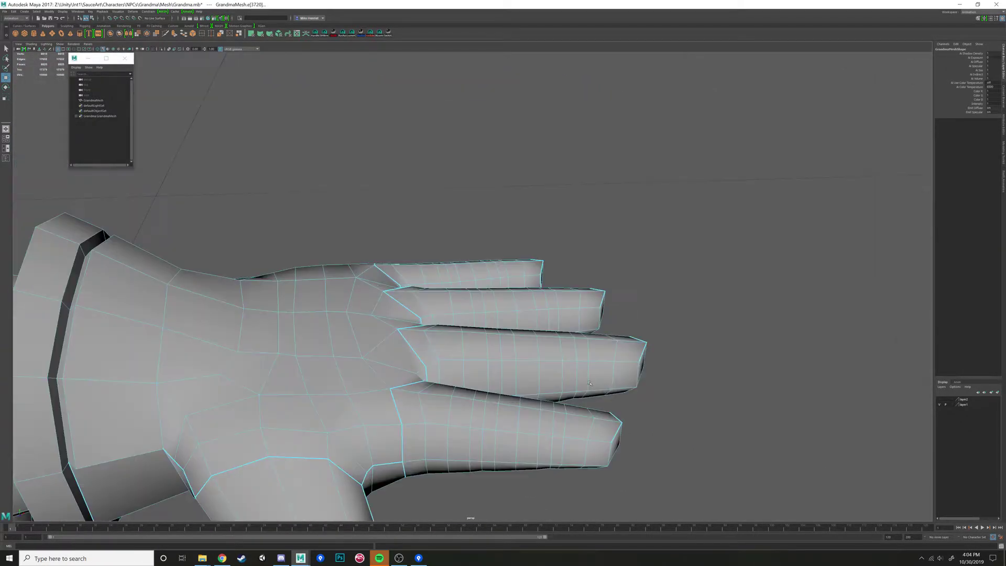
pyautogui.keyDown('alt'); pyautogui.moveTo(577, 391); pyautogui.dragTo(578, 427); pyautogui.keyUp('alt')
pyautogui.click(480, 379)
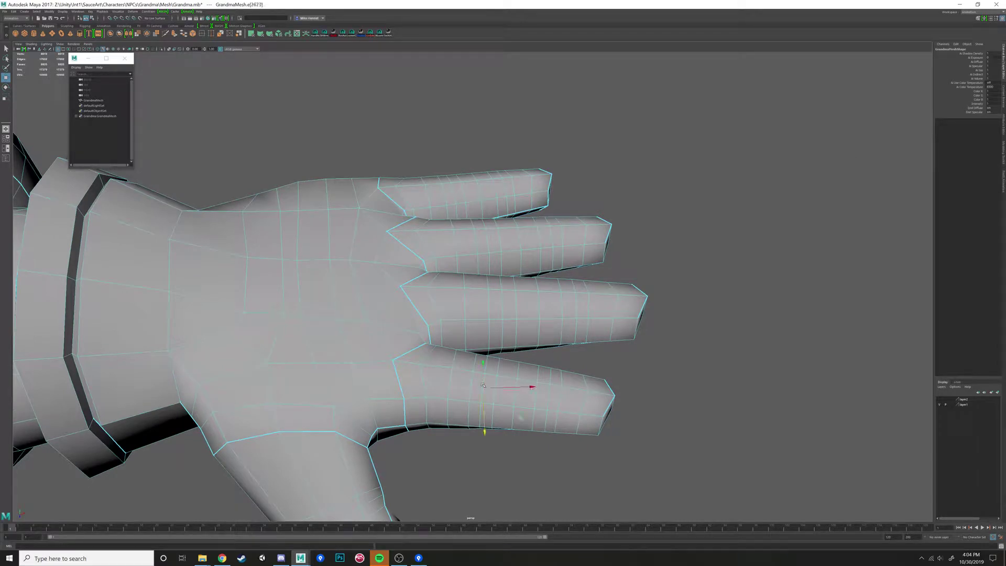
pyautogui.keyDown('shift'); pyautogui.doubleClick(497, 382); pyautogui.keyUp('shift')
pyautogui.hotkey('ctrl', 'z')
# - Clear the edge selection and examine the topology of the shoulders, torso, legs and head from several angles
pyautogui.scroll(-9, 498, 404)
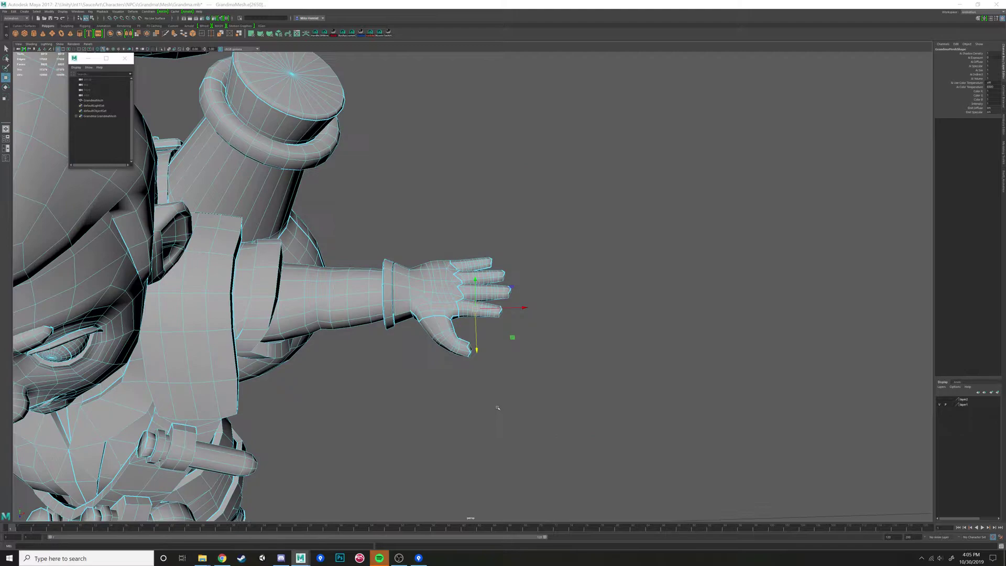
pyautogui.click(353, 393)
pyautogui.keyDown('alt'); pyautogui.moveTo(353, 393); pyautogui.dragTo(697, 338, button='middle'); pyautogui.keyUp('alt')
pyautogui.keyDown('alt'); pyautogui.moveTo(369, 316); pyautogui.dragTo(529, 350, button='middle'); pyautogui.keyUp('alt')
pyautogui.keyDown('alt'); pyautogui.moveTo(529, 350); pyautogui.dragTo(461, 301); pyautogui.keyUp('alt')
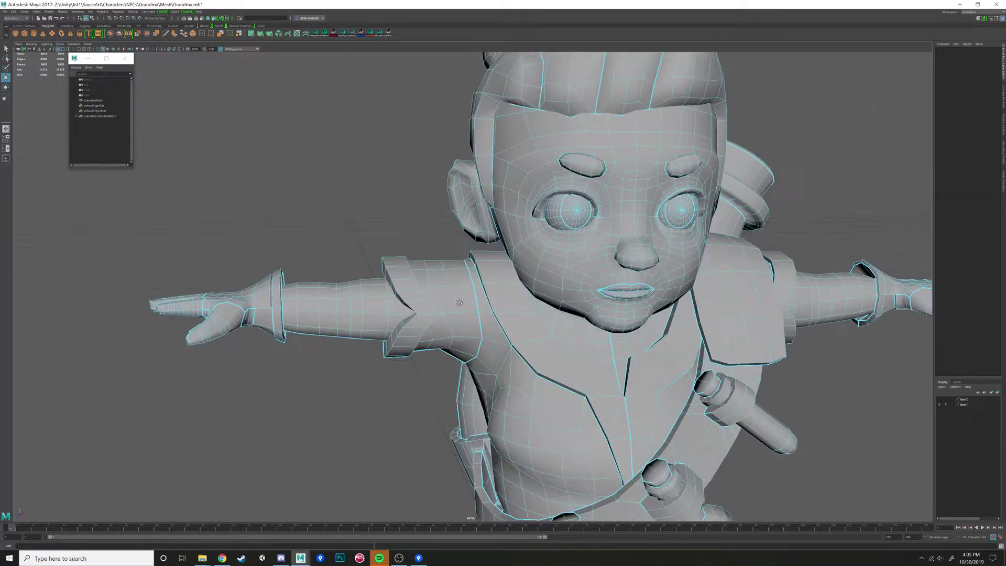
pyautogui.keyDown('alt'); pyautogui.moveTo(461, 301); pyautogui.dragTo(561, 314, button='middle'); pyautogui.keyUp('alt')
pyautogui.scroll(5, 523, 309)
pyautogui.keyDown('alt'); pyautogui.moveTo(455, 262); pyautogui.dragTo(662, 232); pyautogui.keyUp('alt')
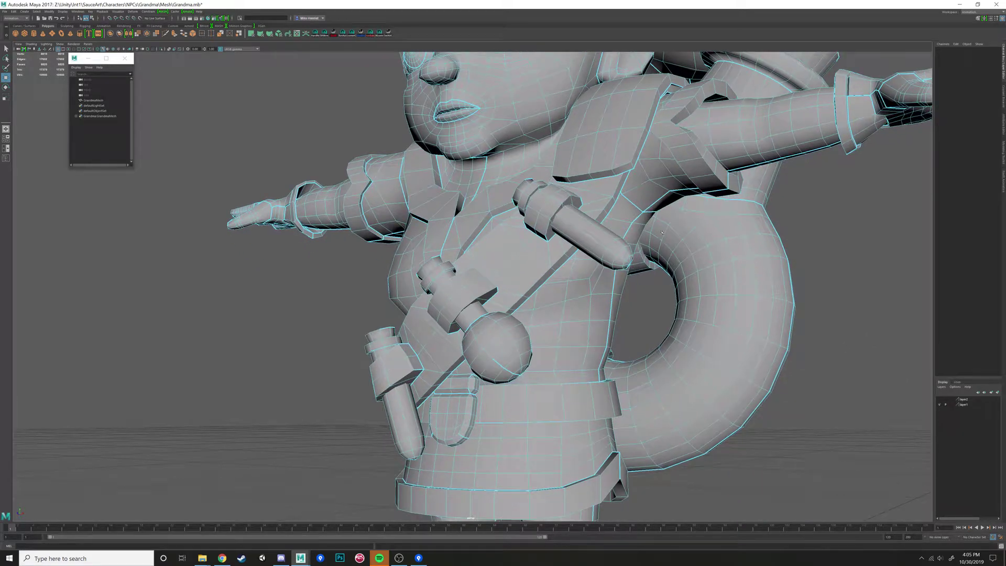
pyautogui.scroll(-4, 560, 397)
pyautogui.keyDown('alt'); pyautogui.moveTo(560, 397); pyautogui.dragTo(563, 343, button='middle'); pyautogui.keyUp('alt')
pyautogui.keyDown('alt'); pyautogui.moveTo(564, 343); pyautogui.dragTo(579, 410); pyautogui.keyUp('alt')
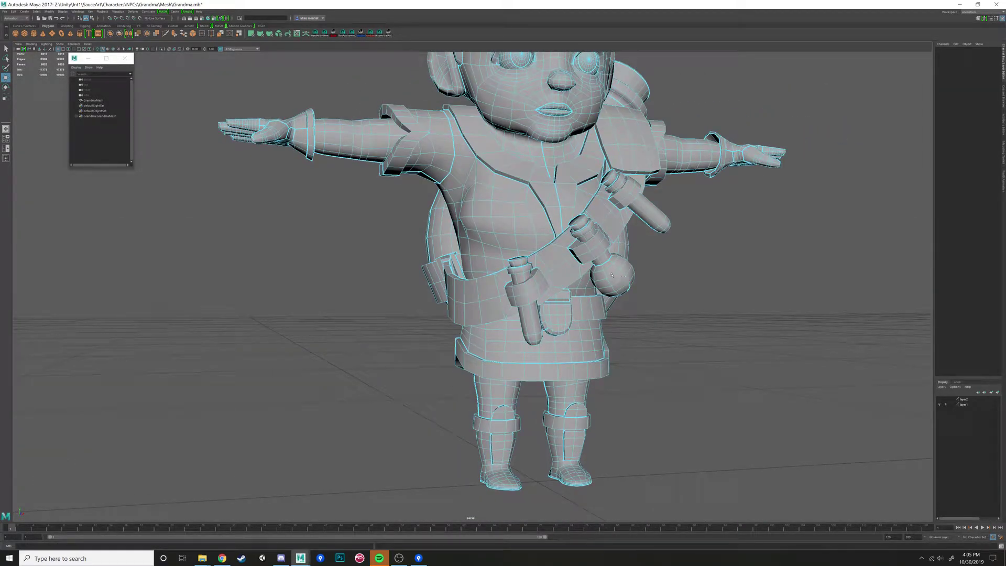
pyautogui.keyDown('alt'); pyautogui.moveTo(581, 293); pyautogui.dragTo(585, 361); pyautogui.keyUp('alt')
pyautogui.keyDown('alt'); pyautogui.moveTo(621, 281); pyautogui.dragTo(599, 284); pyautogui.keyUp('alt')
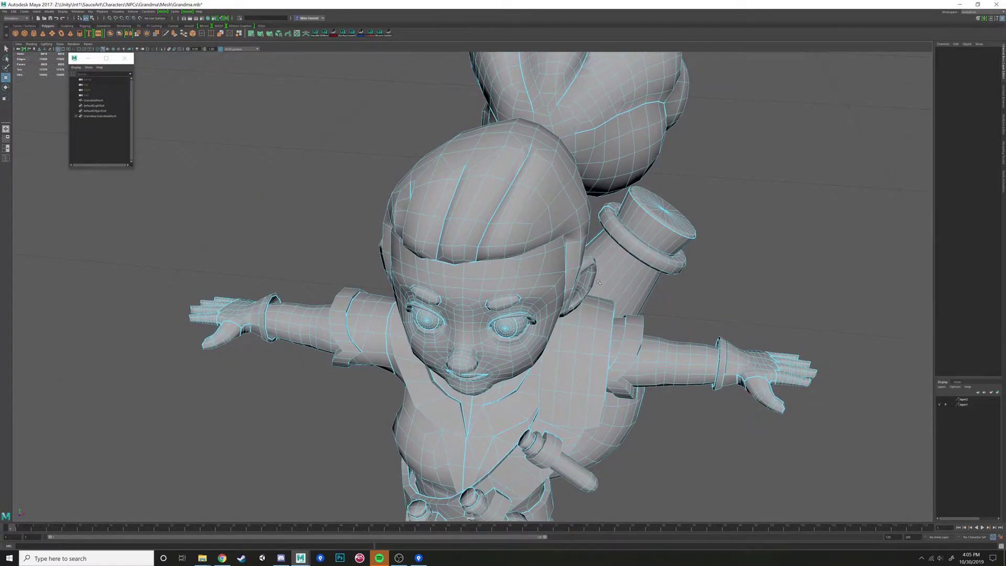
pyautogui.keyDown('alt'); pyautogui.moveTo(599, 284); pyautogui.dragTo(445, 209, button='middle'); pyautogui.keyUp('alt')
pyautogui.scroll(1, 444, 208)
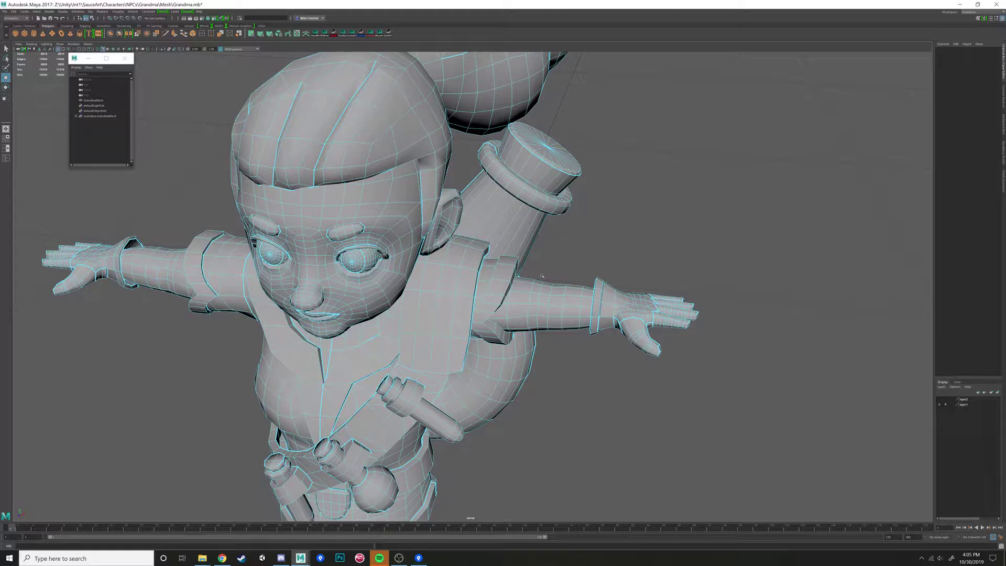
pyautogui.keyDown('alt'); pyautogui.moveTo(551, 261); pyautogui.dragTo(615, 211); pyautogui.keyUp('alt')
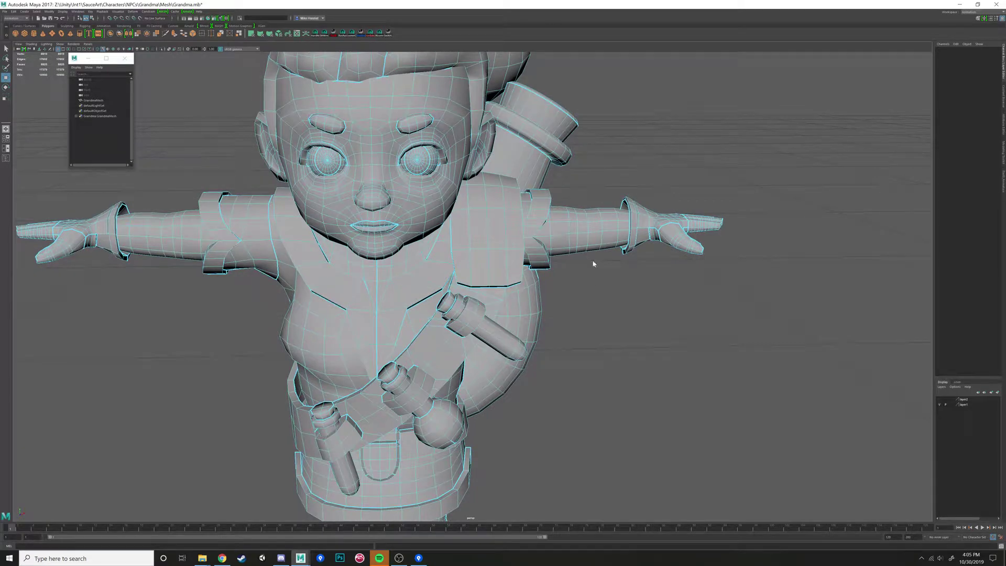
# - Return to object selection, deselect the mesh and view the whole character from the side and behind
pyautogui.moveTo(593, 263); pyautogui.dragTo(608, 252, button='right')
pyautogui.click(644, 317)
pyautogui.keyDown('alt'); pyautogui.moveTo(638, 314); pyautogui.dragTo(434, 373); pyautogui.keyUp('alt')
pyautogui.click(488, 325)
pyautogui.click(627, 377)
pyautogui.hotkey('ctrl', 'z')
pyautogui.click(706, 327)
pyautogui.hotkey('ctrl', 'z')
pyautogui.click(433, 373)
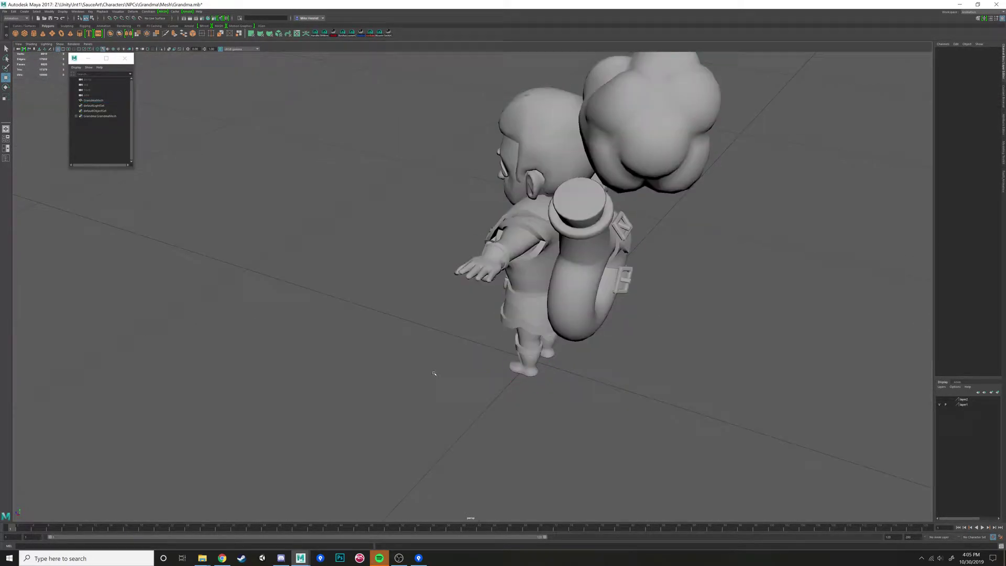
# - Select the whole character mesh and review the Move tool's axis orientation options and the manipulator's directions
pyautogui.click(533, 361)
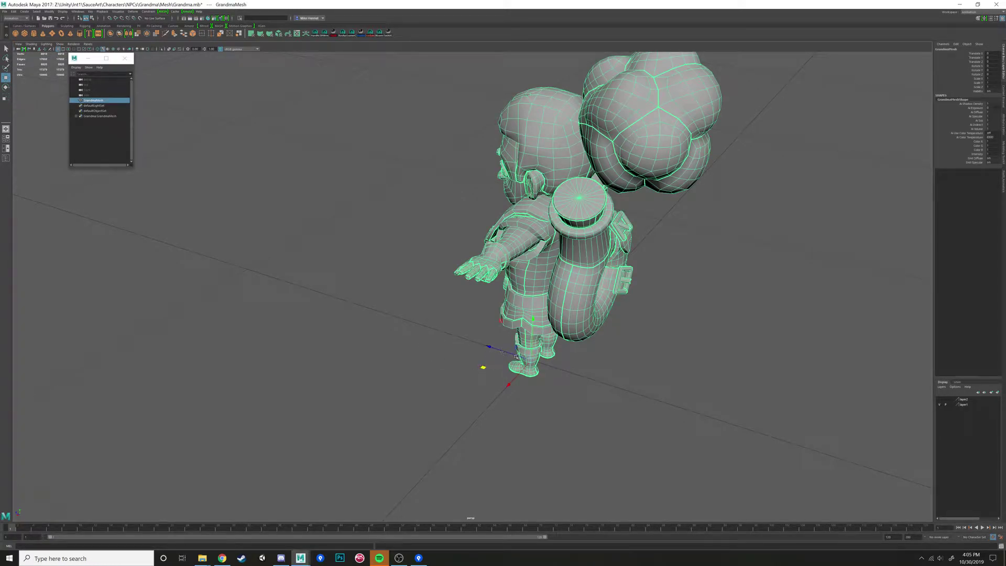
pyautogui.moveTo(544, 290)
pyautogui.keyDown('ctrl'); pyautogui.keyDown('shift'); pyautogui.mouseDown(button='right')
pyautogui.moveTo(514, 296)
pyautogui.moveTo(517, 305)
pyautogui.moveTo(543, 289)
pyautogui.moveTo(533, 290)
pyautogui.mouseUp(button='right'); pyautogui.keyUp('shift'); pyautogui.keyUp('ctrl')
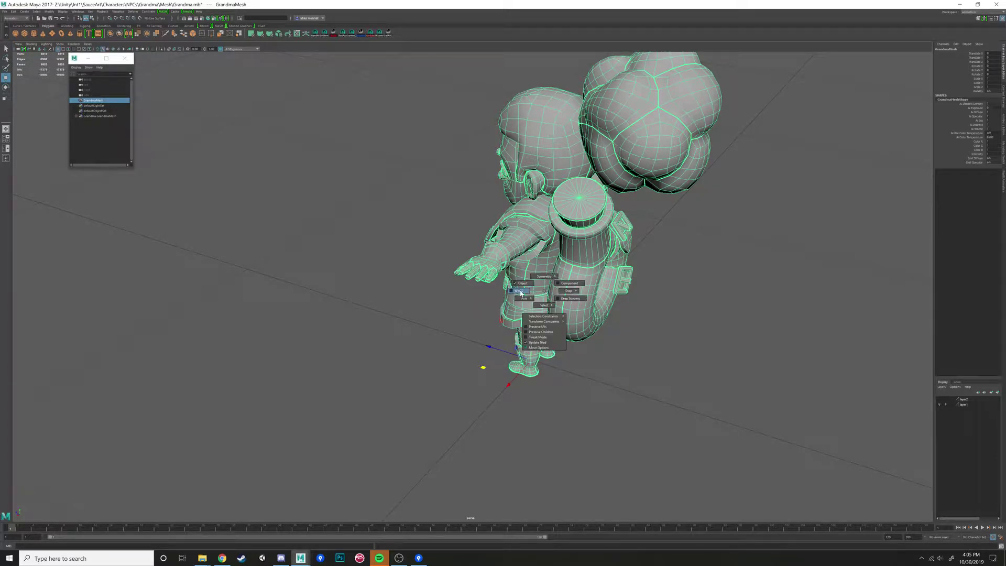
pyautogui.moveTo(521, 292)
pyautogui.mouseDown()
pyautogui.moveTo(542, 307)
pyautogui.moveTo(511, 306)
pyautogui.mouseUp()
pyautogui.keyDown('alt'); pyautogui.moveTo(443, 318); pyautogui.dragTo(463, 306); pyautogui.keyUp('alt')
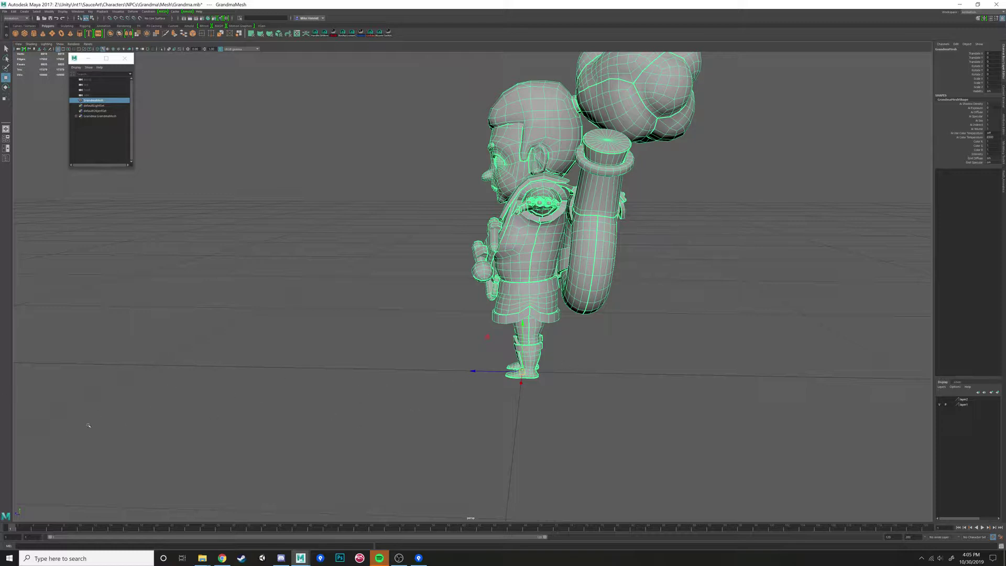
pyautogui.keyDown('alt'); pyautogui.moveTo(88, 426); pyautogui.dragTo(305, 416); pyautogui.keyUp('alt')
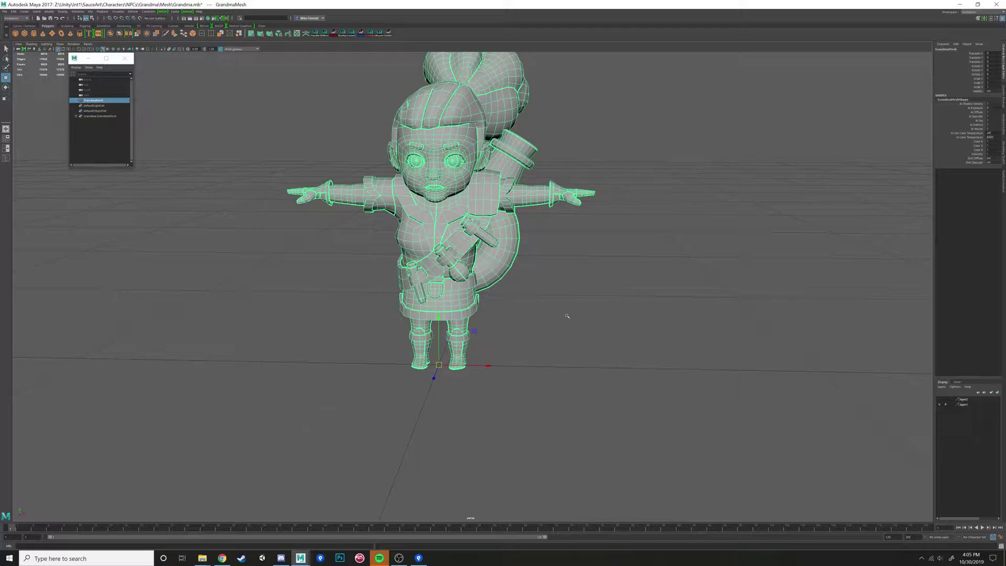
# - Open the mesh's object name for editing and view the full character from the front
pyautogui.doubleClick(946, 50)
pyautogui.keyDown('alt'); pyautogui.moveTo(602, 258); pyautogui.dragTo(577, 262); pyautogui.keyUp('alt')
pyautogui.keyDown('alt'); pyautogui.moveTo(600, 261); pyautogui.dragTo(618, 281, button='middle'); pyautogui.keyUp('alt')
pyautogui.keyDown('alt'); pyautogui.moveTo(618, 281); pyautogui.dragTo(631, 224, button='right'); pyautogui.keyUp('alt')
pyautogui.keyDown('alt'); pyautogui.moveTo(512, 200); pyautogui.dragTo(521, 306, button='middle'); pyautogui.keyUp('alt')
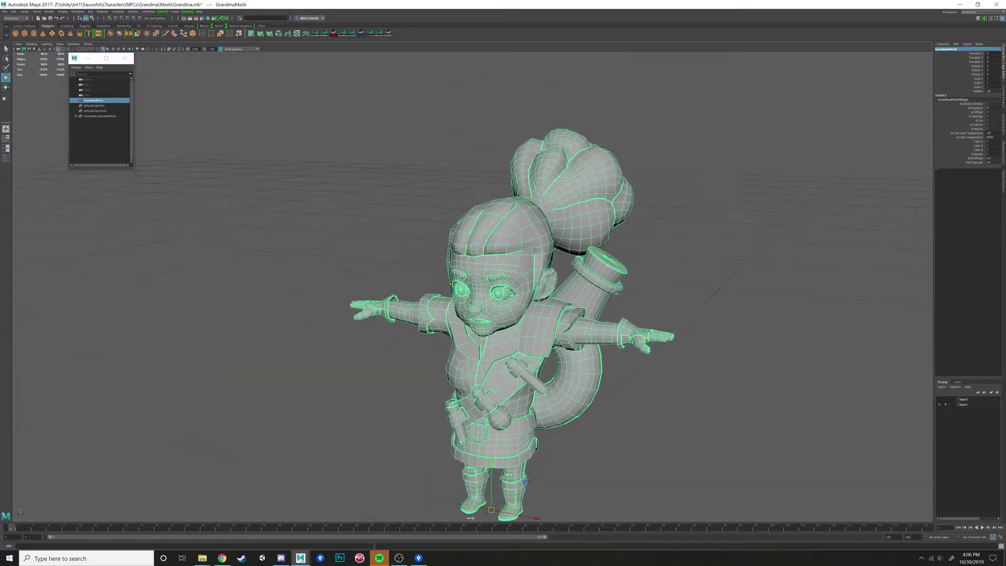
# - Select the separate face shells of the eyebrows, hair and bun in turn, then return to object selection
pyautogui.keyDown('alt'); pyautogui.moveTo(522, 307); pyautogui.dragTo(556, 279, button='right'); pyautogui.keyUp('alt')
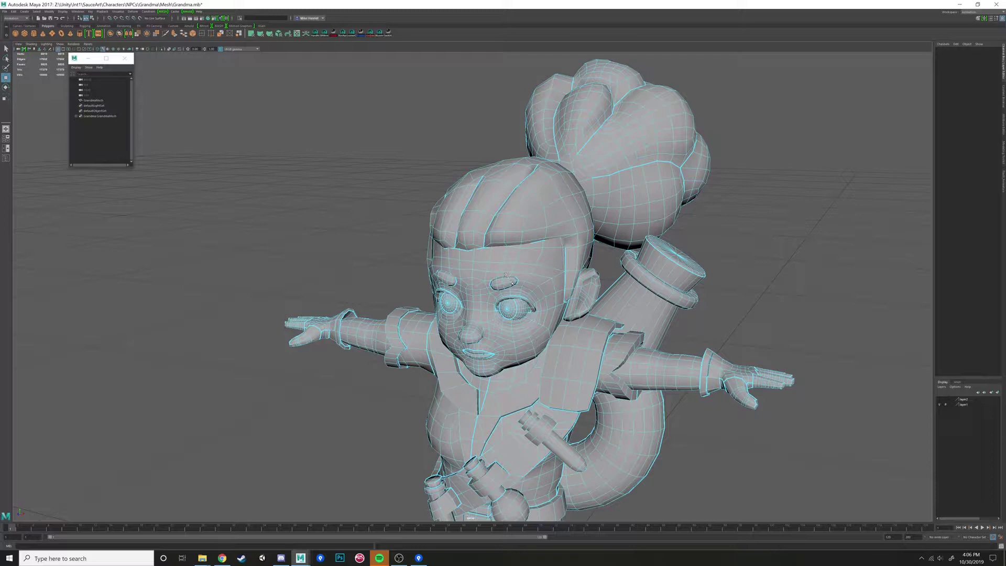
pyautogui.doubleClick(512, 283)
pyautogui.doubleClick(561, 212)
pyautogui.click(447, 278)
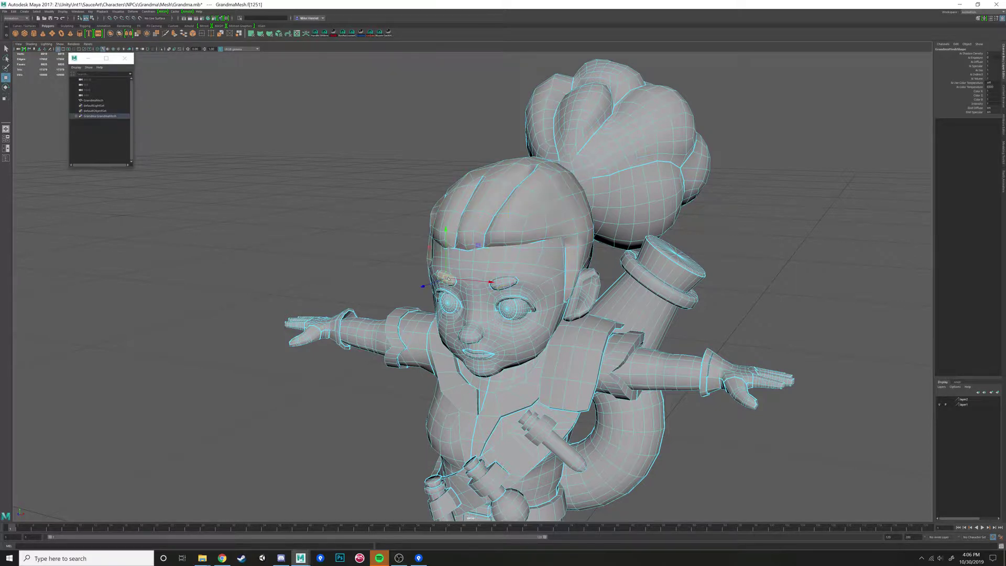
pyautogui.doubleClick(447, 279)
pyautogui.doubleClick(629, 196)
pyautogui.keyDown('alt'); pyautogui.moveTo(660, 292); pyautogui.dragTo(550, 265); pyautogui.keyUp('alt')
pyautogui.doubleClick(480, 283)
pyautogui.rightClick(529, 272)
pyautogui.moveTo(528, 271); pyautogui.dragTo(555, 264, button='right')
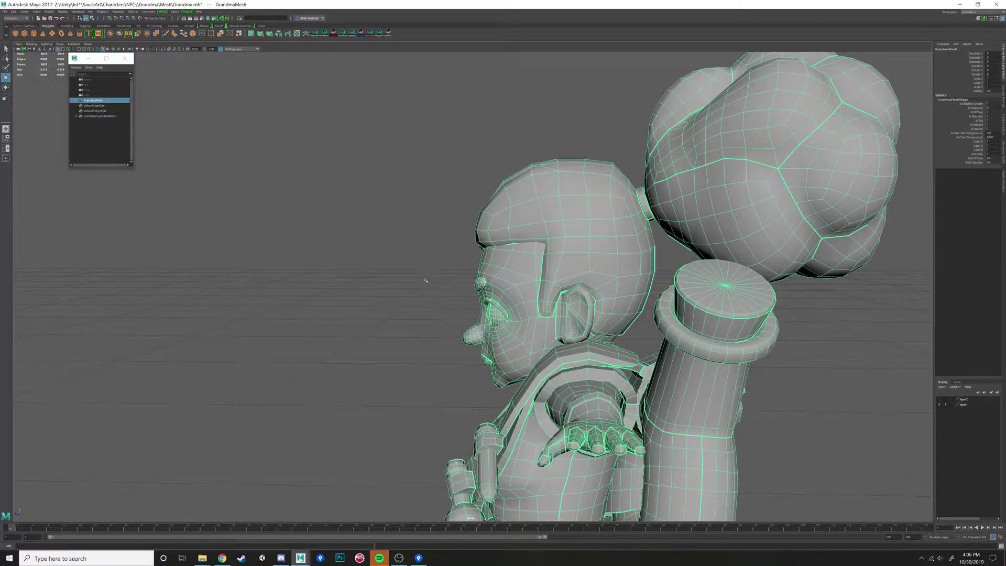
# - Switch to the Modeling command set and look at the Combine and Separate commands for the selected mesh
pyautogui.click(425, 281)
pyautogui.click(505, 262)
pyautogui.click(23, 18)
pyautogui.click(15, 24)
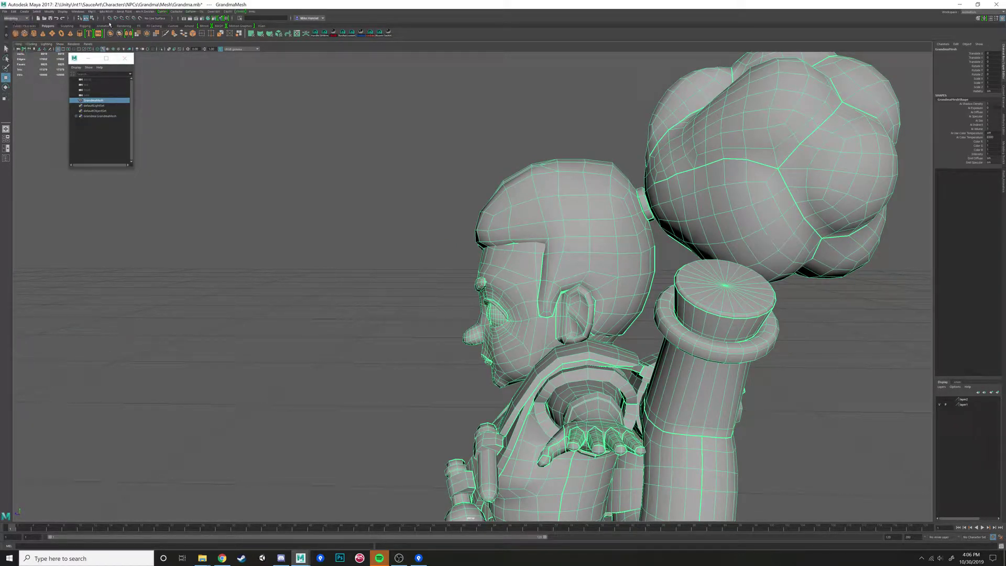
pyautogui.click(92, 11)
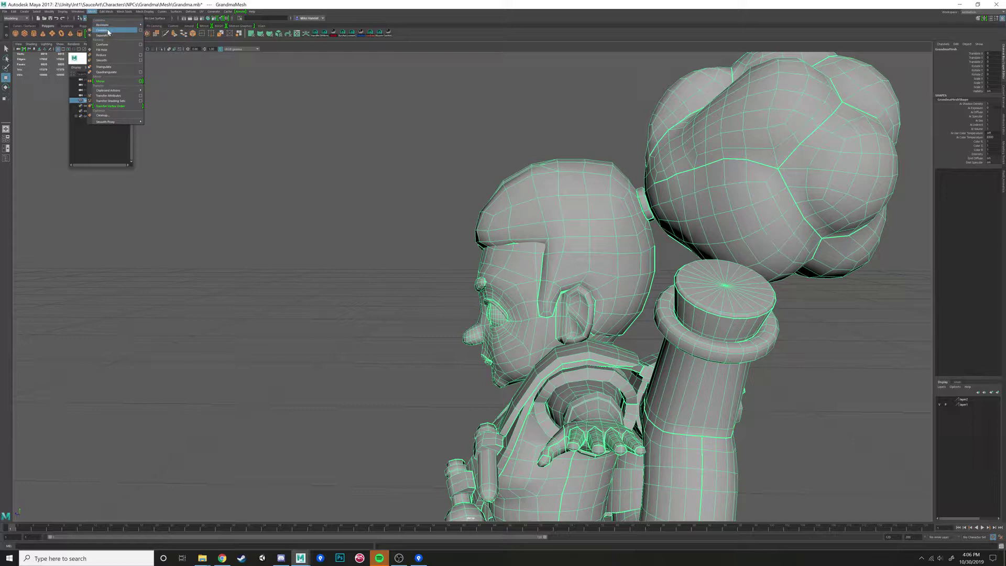
pyautogui.click(105, 35)
# - Select the character mesh again and check where its pivot sits between the feet
pyautogui.keyDown('alt'); pyautogui.moveTo(304, 168); pyautogui.dragTo(380, 314); pyautogui.keyUp('alt')
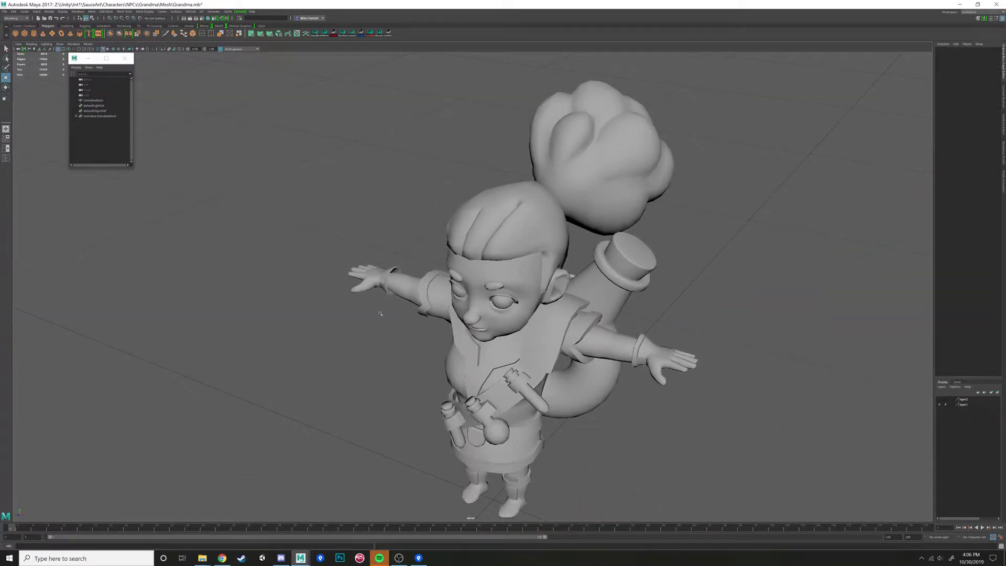
pyautogui.keyDown('alt'); pyautogui.moveTo(380, 314); pyautogui.dragTo(383, 194, button='middle'); pyautogui.keyUp('alt')
pyautogui.click(93, 101)
pyautogui.keyDown('alt'); pyautogui.moveTo(542, 293); pyautogui.dragTo(543, 207, button='middle'); pyautogui.keyUp('alt')
pyautogui.keyDown('alt'); pyautogui.moveTo(543, 207); pyautogui.dragTo(592, 293, button='right'); pyautogui.keyUp('alt')
pyautogui.keyDown('alt'); pyautogui.moveTo(529, 335); pyautogui.dragTo(480, 332); pyautogui.keyUp('alt')
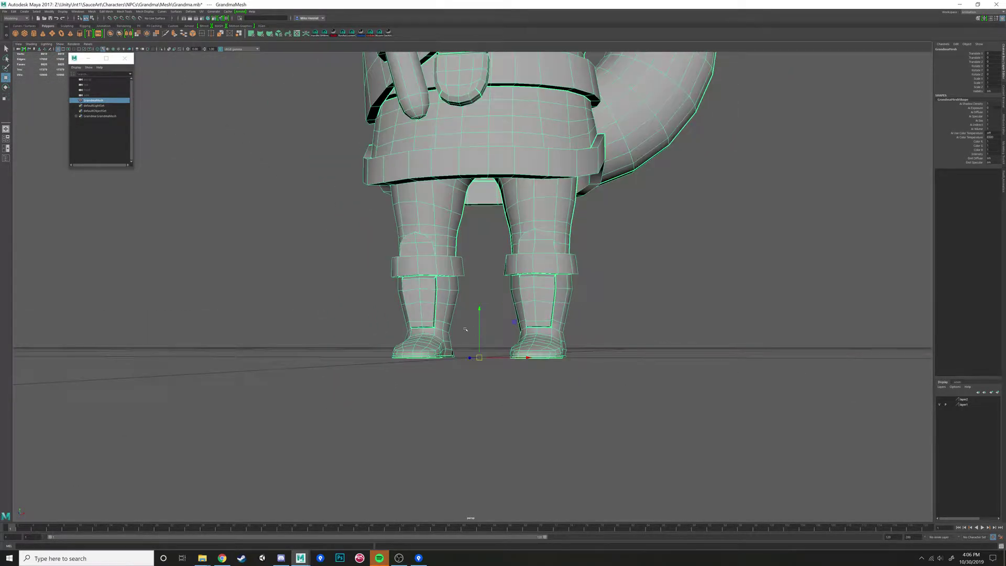
# - Try moving the mesh's pivot up from between the feet, undoing each move
pyautogui.press('d')
pyautogui.press('d')
pyautogui.moveTo(481, 314); pyautogui.dragTo(480, 216)
pyautogui.hotkey('ctrl', 'z')
pyautogui.hotkey('ctrl', 'z')
pyautogui.keyDown('alt'); pyautogui.moveTo(586, 240); pyautogui.dragTo(542, 267); pyautogui.keyUp('alt')
pyautogui.press('d')
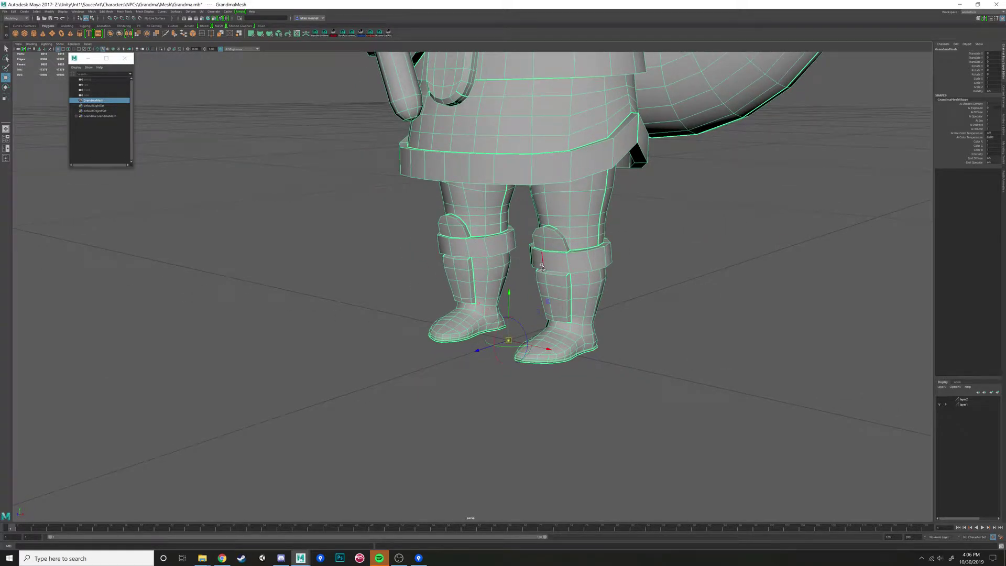
pyautogui.moveTo(524, 302); pyautogui.dragTo(533, 135)
pyautogui.hotkey('ctrl', 'z')
pyautogui.hotkey('ctrl', 'z')
# - Snap the mesh's pivot vertically down to a vertex on the sole of the boot
pyautogui.keyDown('alt'); pyautogui.moveTo(534, 268); pyautogui.dragTo(548, 263); pyautogui.keyUp('alt')
pyautogui.scroll(-3, 642, 312)
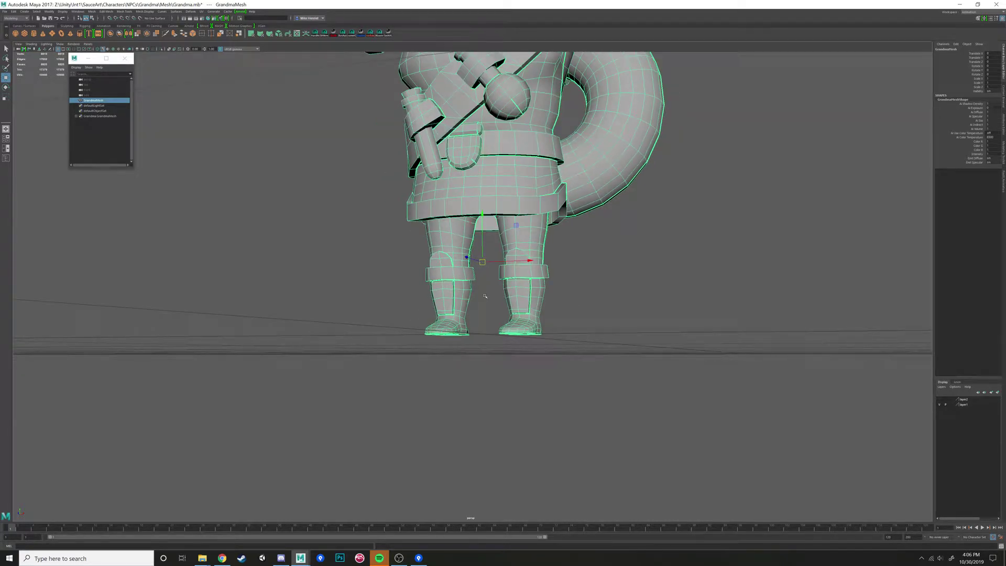
pyautogui.press('d')
pyautogui.press('v')
pyautogui.moveTo(482, 214); pyautogui.dragTo(504, 336)
# - Move the character mesh across the ground plane, away from the world origin
pyautogui.keyDown('alt'); pyautogui.moveTo(513, 337); pyautogui.dragTo(519, 372); pyautogui.keyUp('alt')
pyautogui.scroll(4, 511, 341)
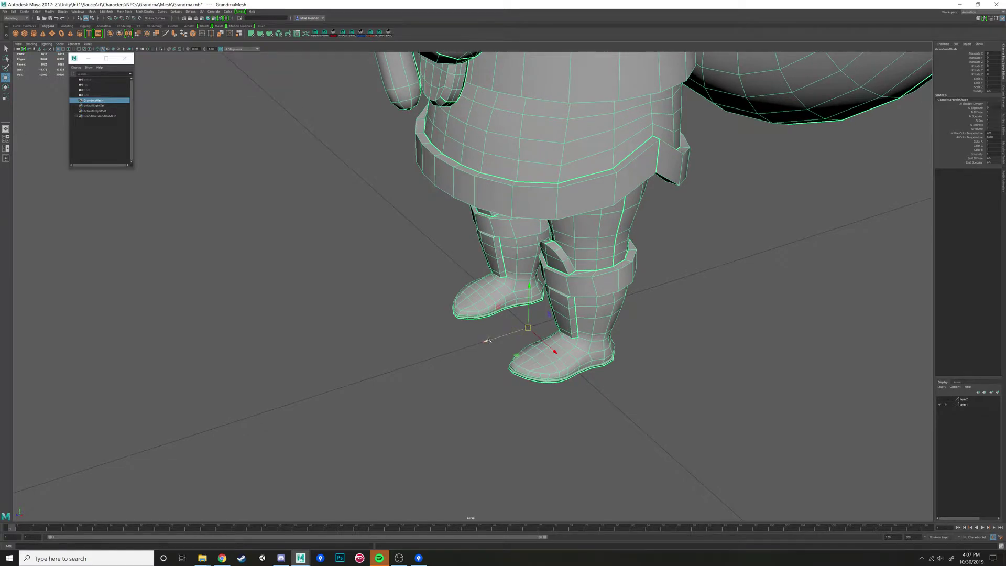
pyautogui.moveTo(488, 339); pyautogui.dragTo(637, 279)
pyautogui.keyDown('alt'); pyautogui.moveTo(669, 307); pyautogui.dragTo(538, 338, button='middle'); pyautogui.keyUp('alt')
pyautogui.hotkey('ctrl', 'z')
pyautogui.moveTo(518, 356); pyautogui.dragTo(500, 255)
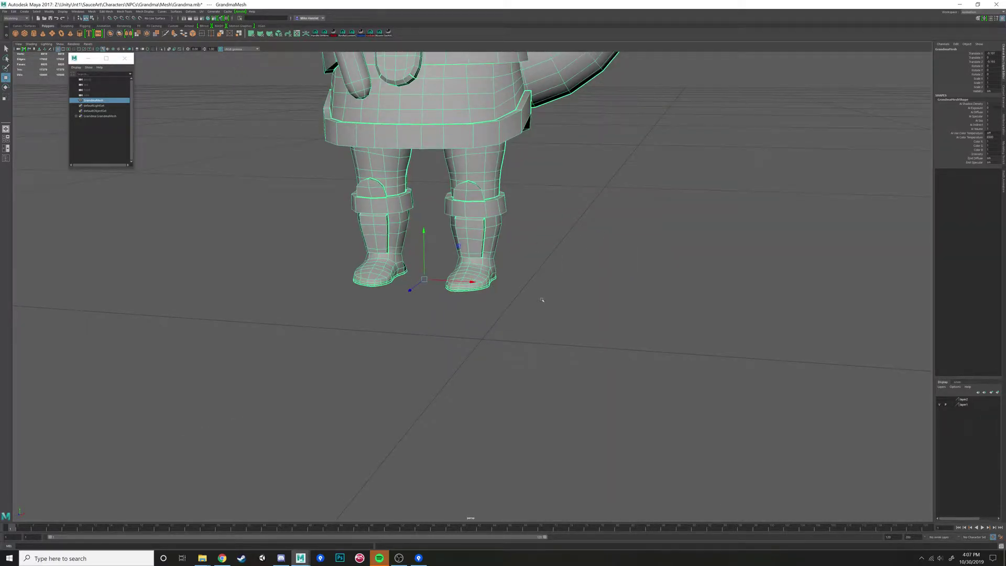
pyautogui.keyDown('alt'); pyautogui.moveTo(430, 281); pyautogui.dragTo(519, 305); pyautogui.keyUp('alt')
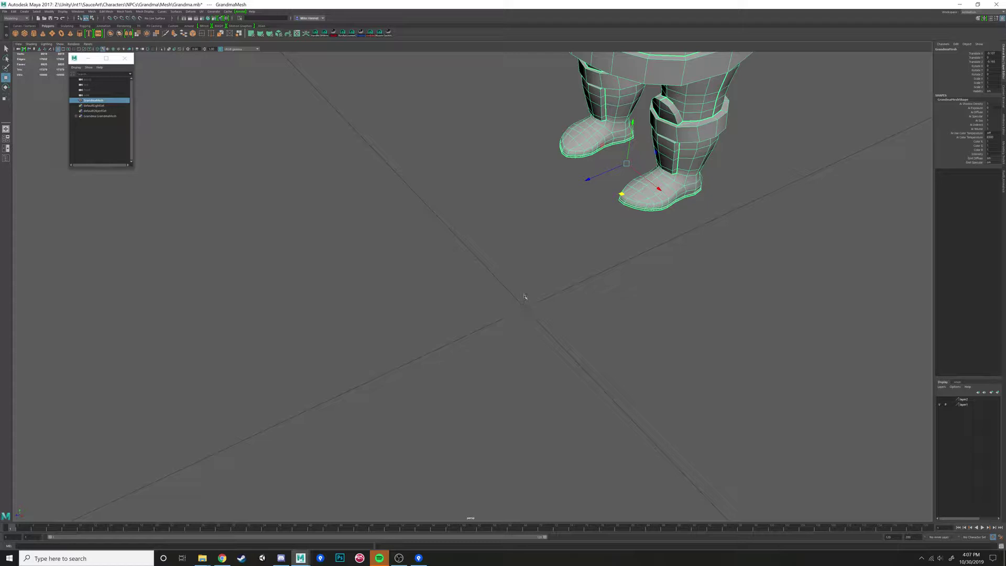
# - Snap the character mesh to the grid so its pivot sits at the world origin
pyautogui.press('x')
pyautogui.moveTo(588, 177); pyautogui.dragTo(438, 271)
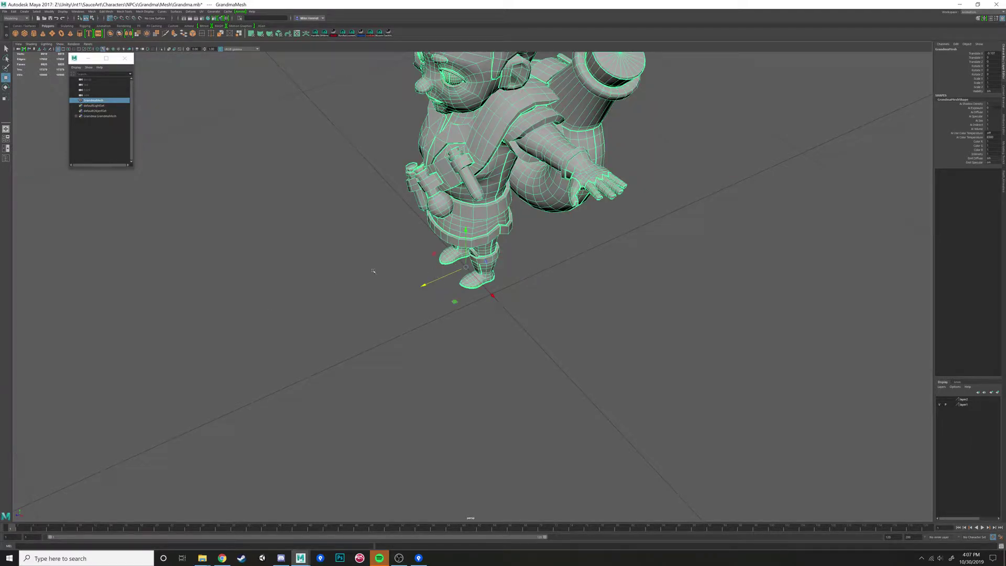
pyautogui.moveTo(493, 297); pyautogui.dragTo(493, 232)
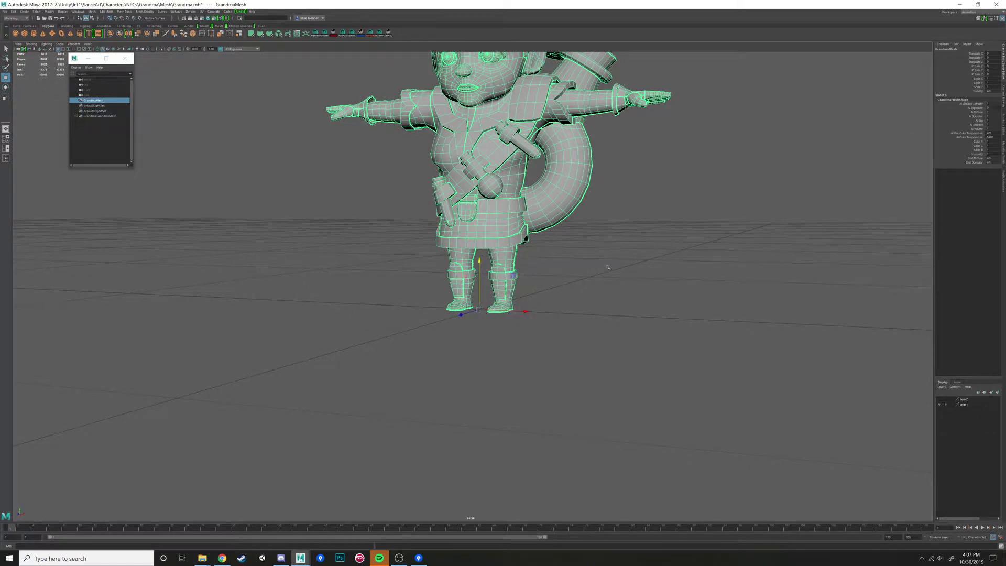
# - Try scaling the character mesh up uniformly from its pivot at the world origin, undoing the scaling
pyautogui.keyDown('alt'); pyautogui.moveTo(602, 269); pyautogui.dragTo(564, 296); pyautogui.keyUp('alt')
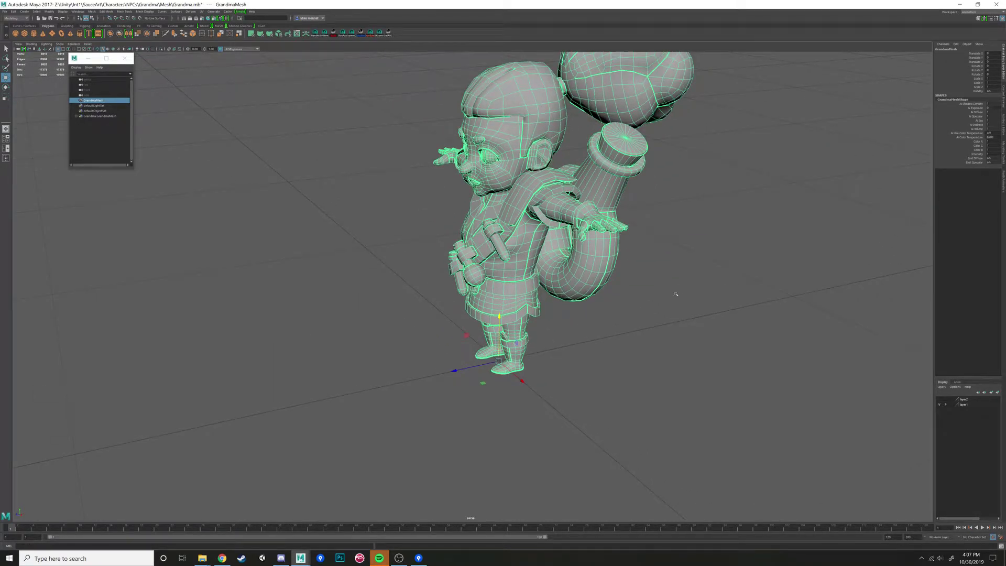
pyautogui.keyDown('alt'); pyautogui.moveTo(675, 294); pyautogui.dragTo(616, 277); pyautogui.keyUp('alt')
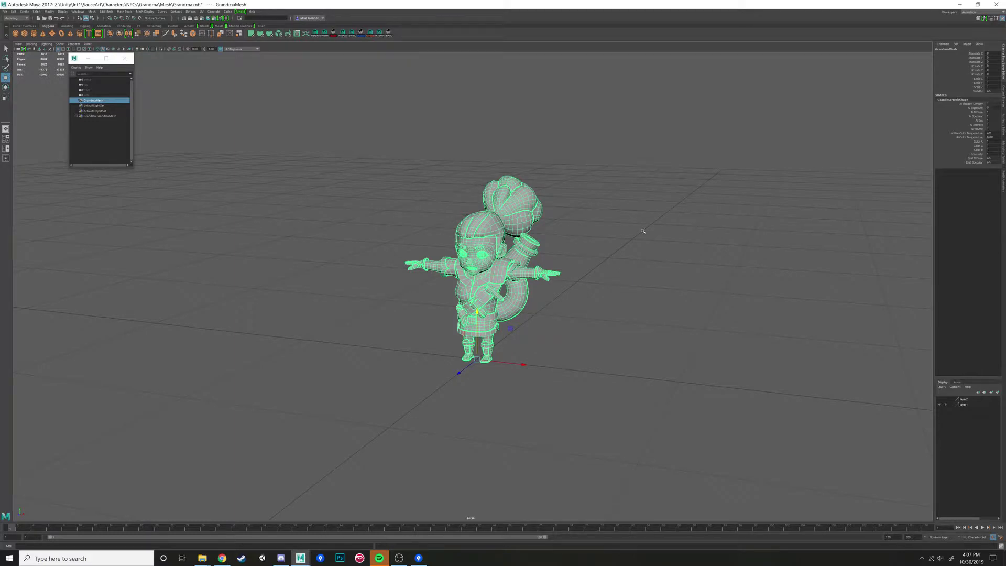
pyautogui.scroll(-7, 642, 231)
pyautogui.scroll(10, 555, 234)
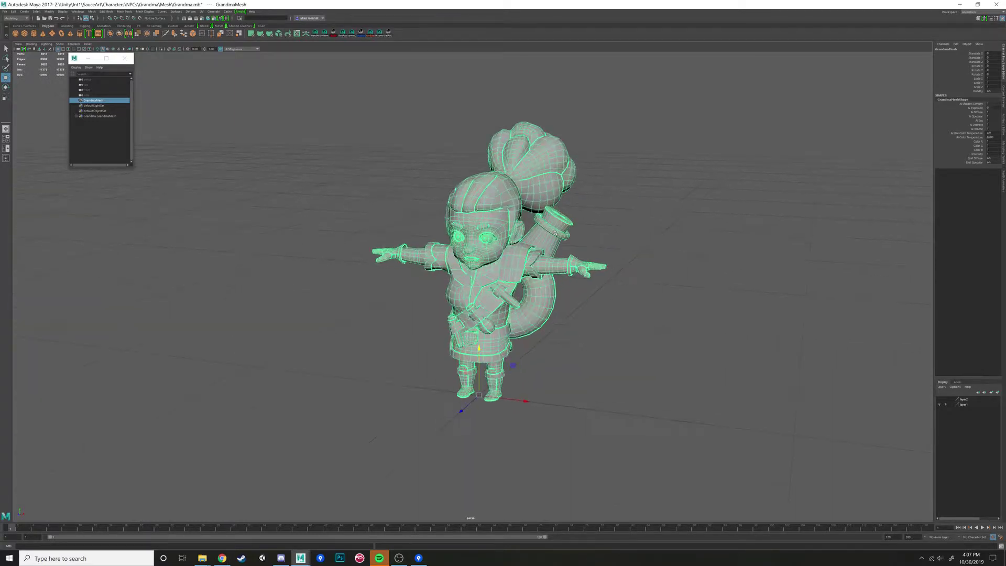
pyautogui.scroll(3, 592, 254)
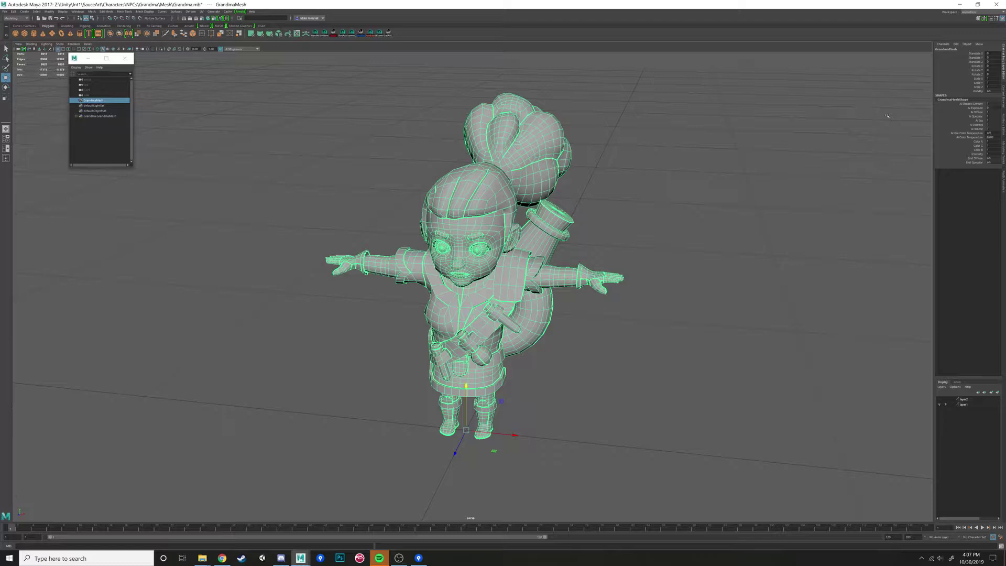
pyautogui.press('r')
pyautogui.moveTo(500, 428); pyautogui.dragTo(504, 430, button='middle')
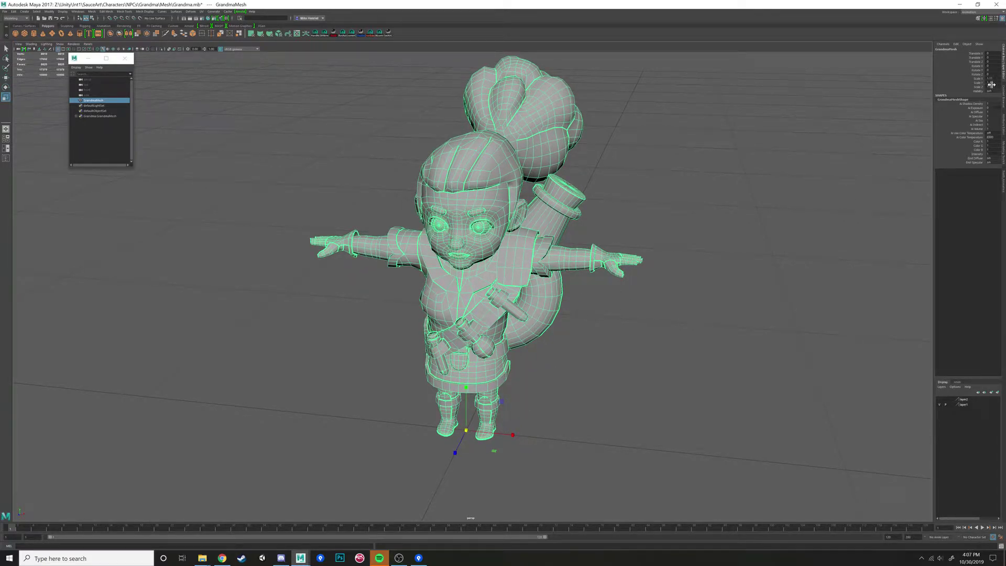
pyautogui.hotkey('ctrl', 'z')
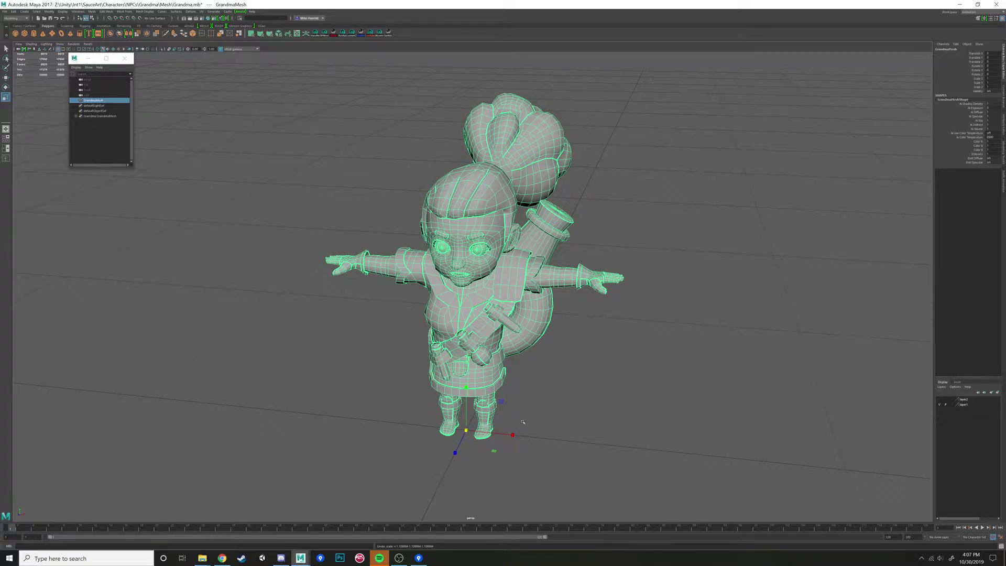
# - Locate the Freeze Transformations command for the character mesh
pyautogui.keyDown('alt'); pyautogui.moveTo(522, 422); pyautogui.dragTo(534, 421); pyautogui.keyUp('alt')
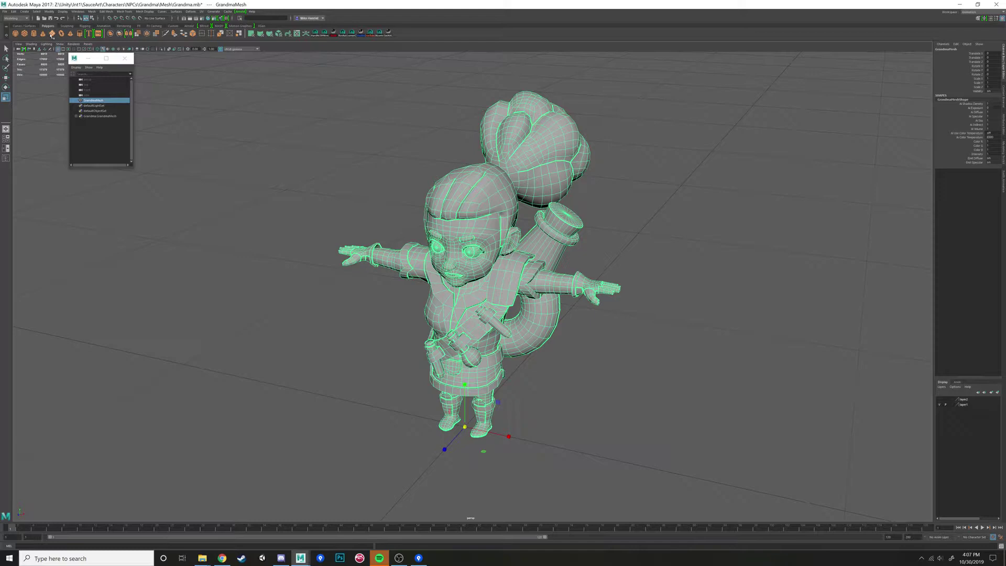
pyautogui.click(50, 12)
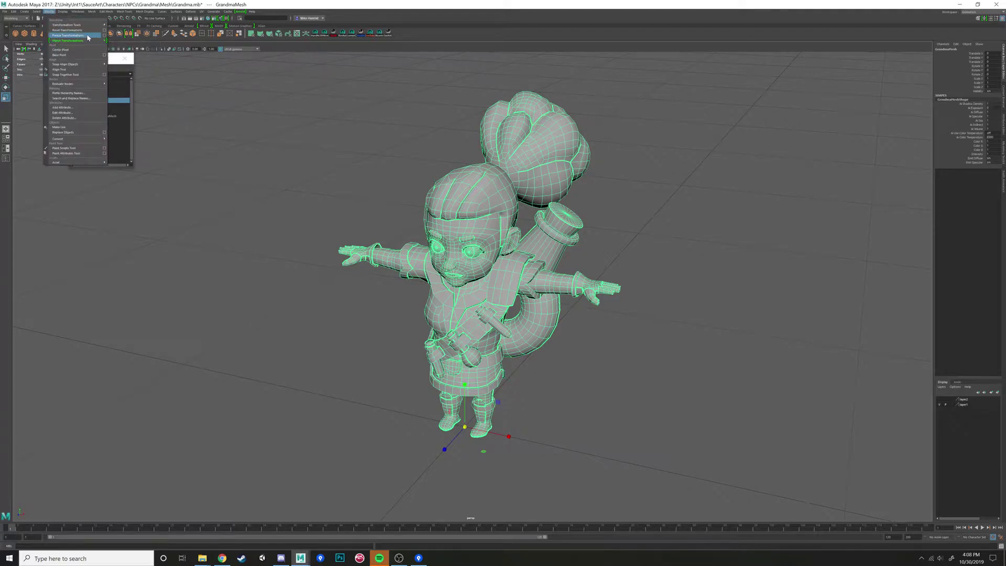
pyautogui.keyDown('alt'); pyautogui.moveTo(326, 228); pyautogui.dragTo(324, 256); pyautogui.keyUp('alt')
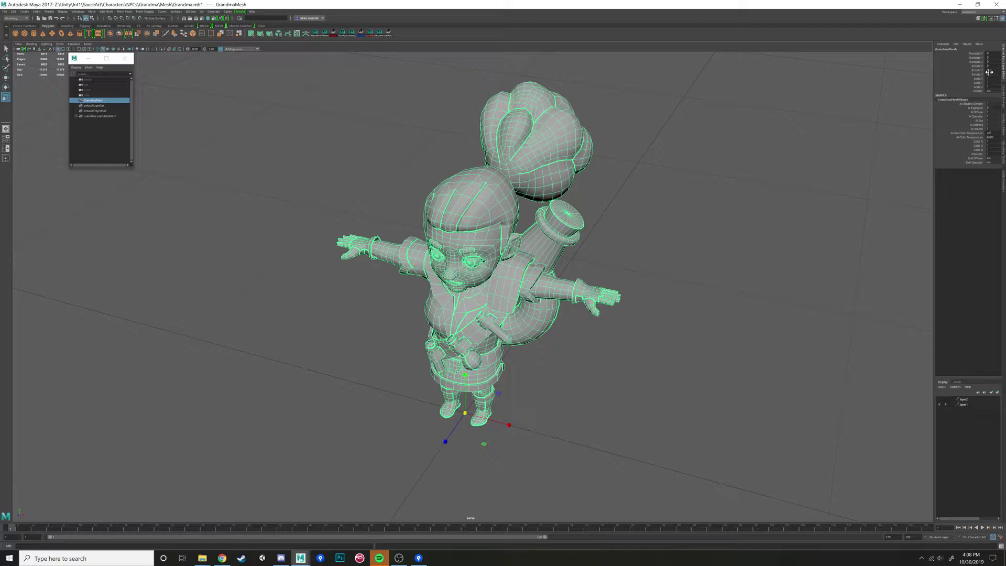
# - Open the preferences at the general application settings that hold the working units
pyautogui.keyDown('alt'); pyautogui.moveTo(618, 309); pyautogui.dragTo(594, 301); pyautogui.keyUp('alt')
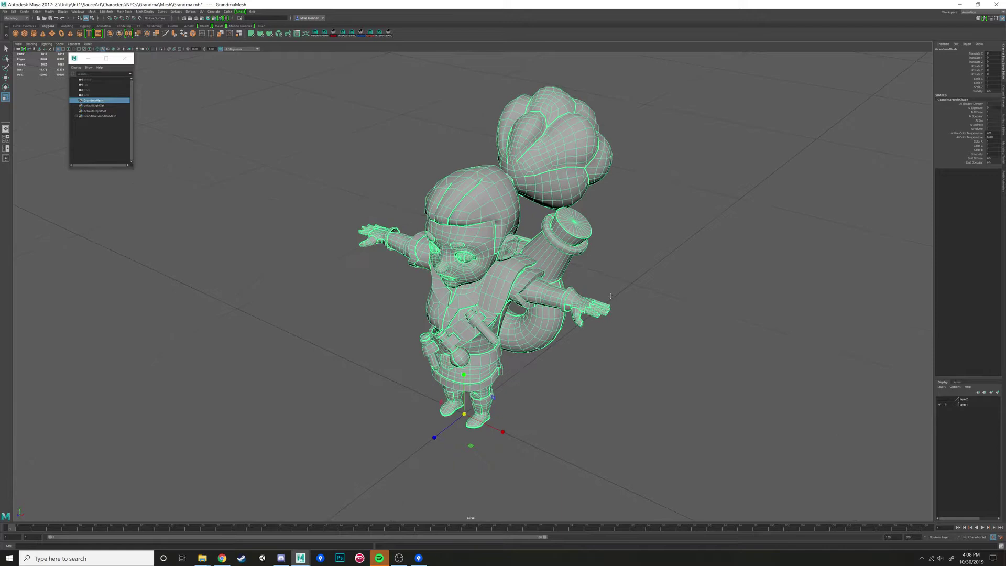
pyautogui.keyDown('alt'); pyautogui.moveTo(595, 301); pyautogui.dragTo(614, 268, button='middle'); pyautogui.keyUp('alt')
pyautogui.click(75, 12)
pyautogui.moveTo(94, 61)
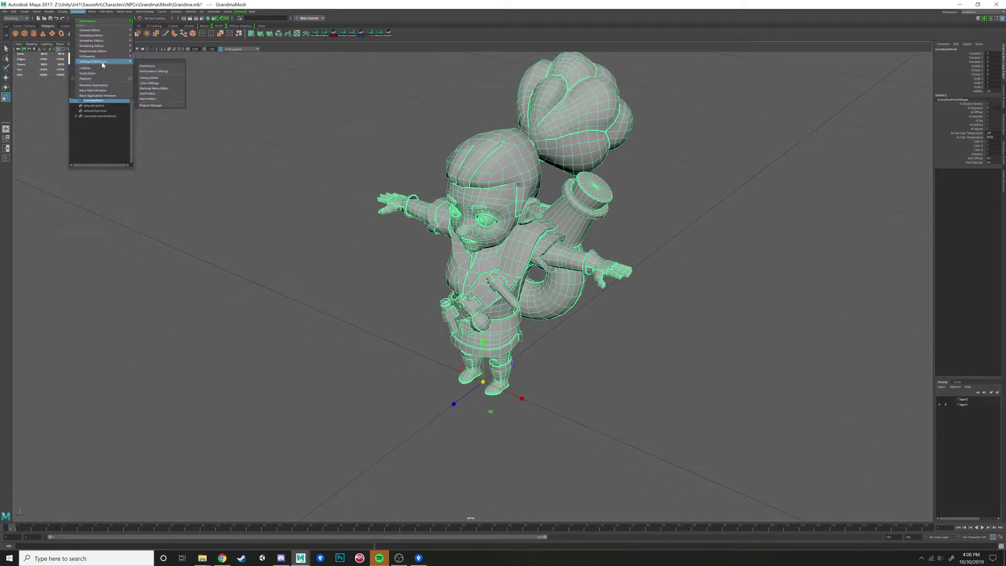
pyautogui.click(149, 63)
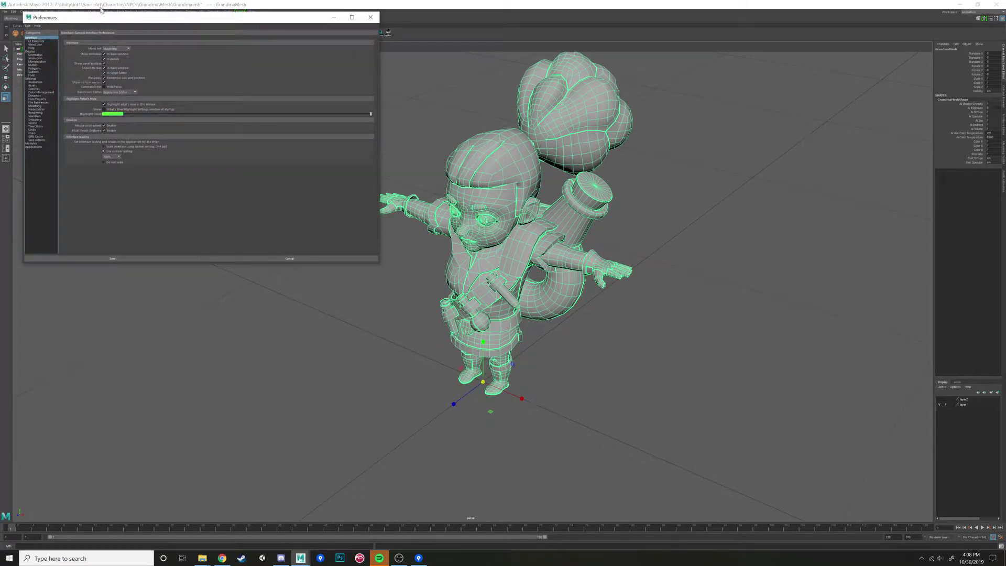
pyautogui.click(372, 54)
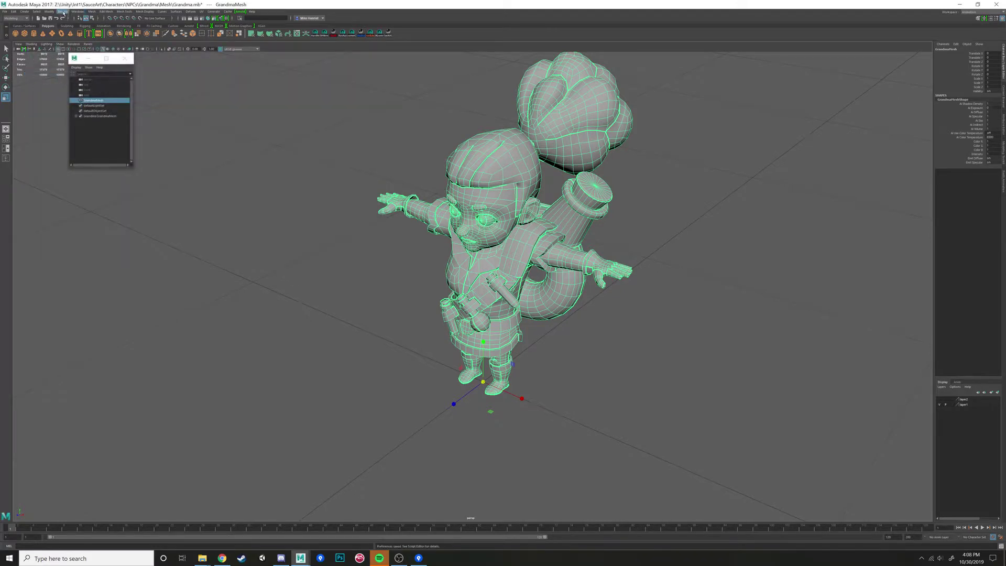
pyautogui.click(77, 11)
pyautogui.moveTo(94, 61)
pyautogui.click(150, 66)
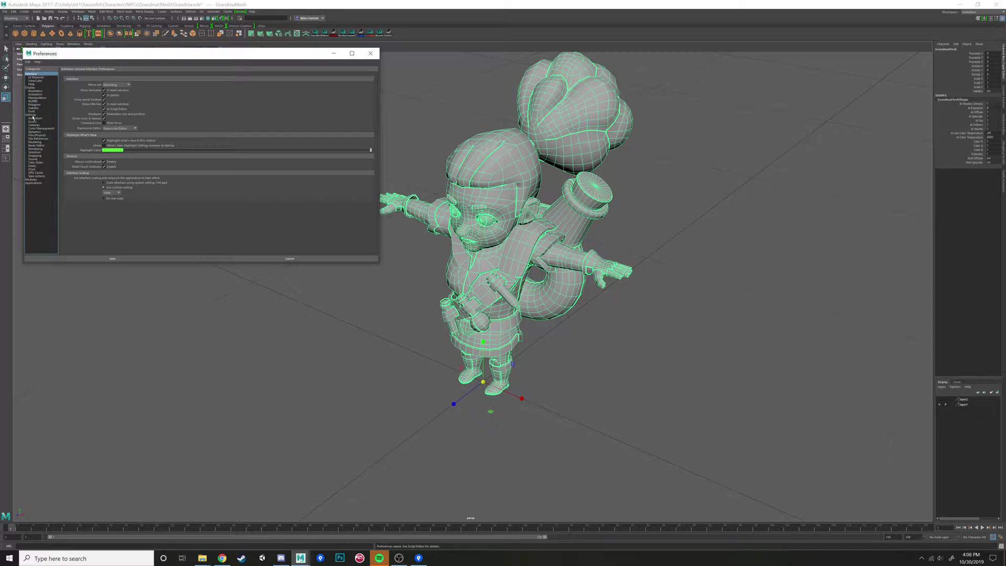
pyautogui.click(31, 115)
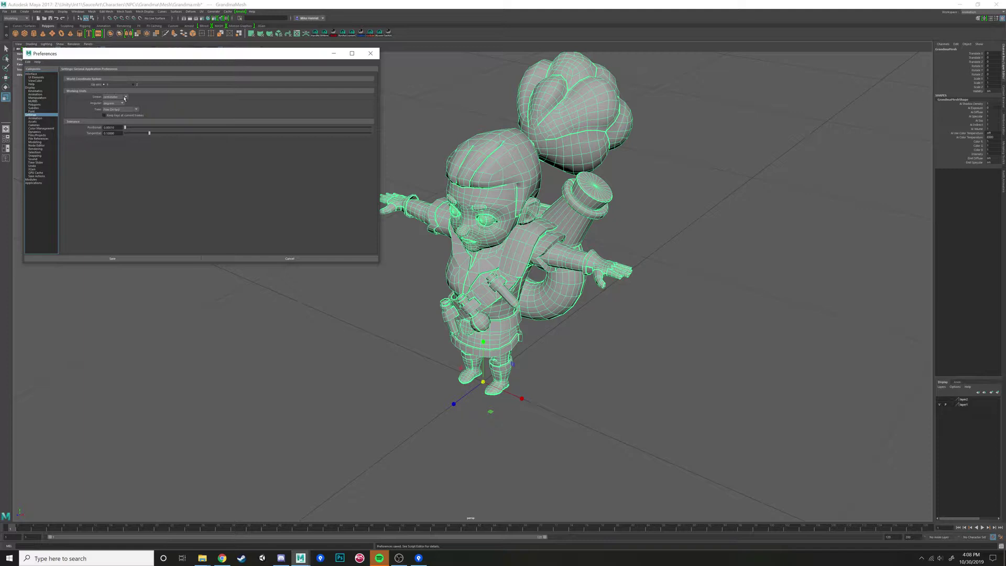
# - Set the linear working unit to meter
pyautogui.scroll(-5, 393, 206)
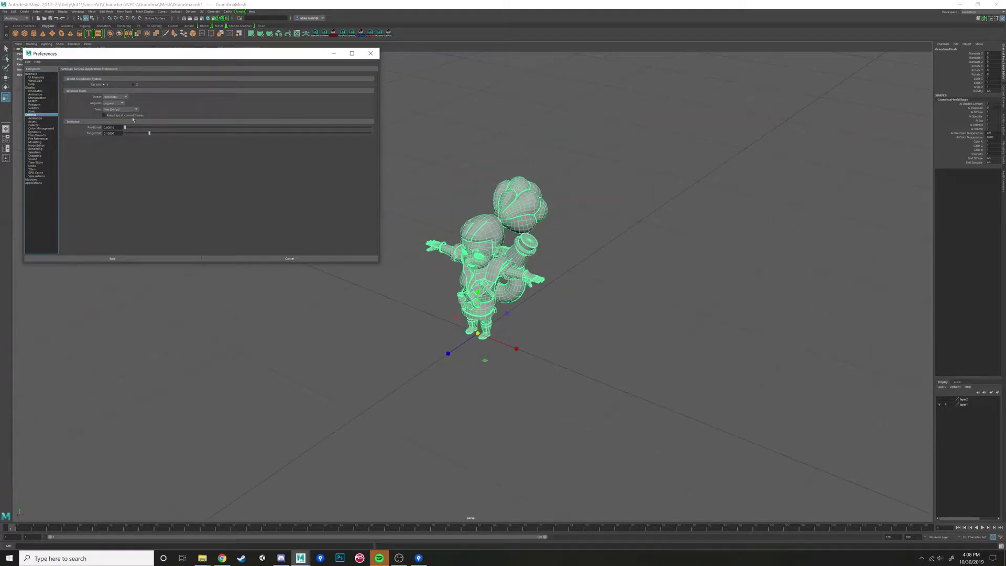
pyautogui.click(116, 96)
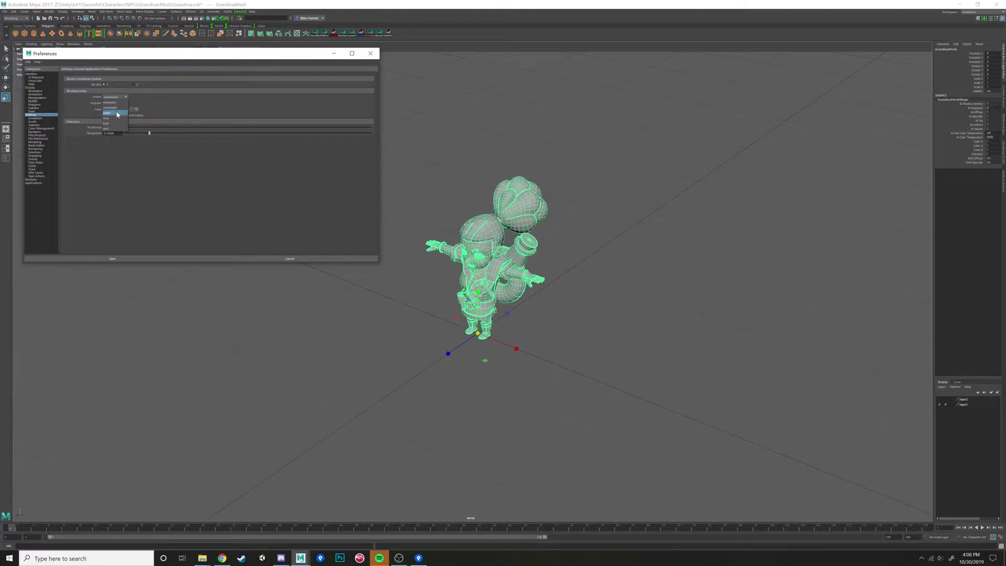
pyautogui.click(117, 114)
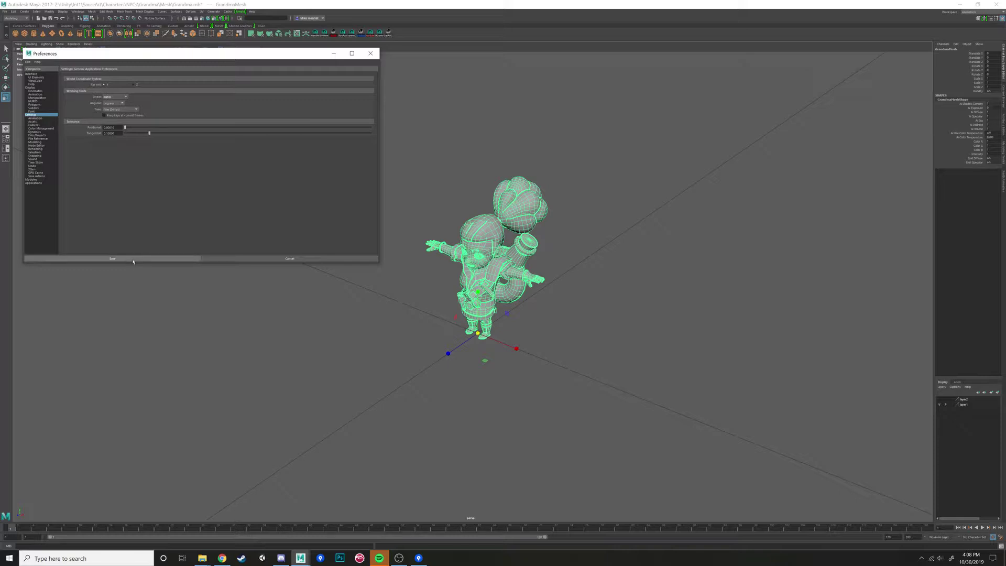
# - Set the character mesh's scale to 100 on the X, Y and Z axes
pyautogui.scroll(-10, 444, 233)
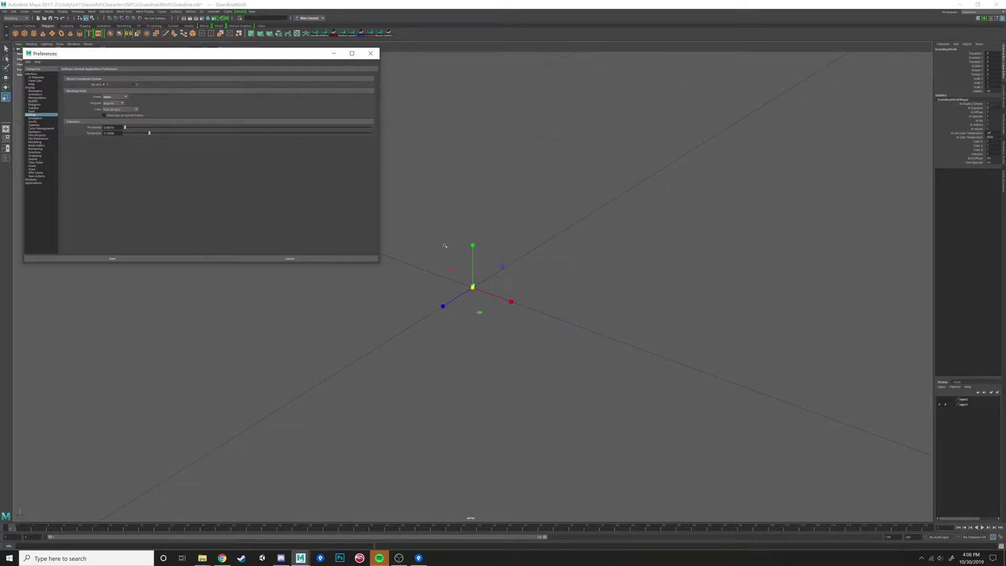
pyautogui.moveTo(568, 283)
pyautogui.keyDown('alt'); pyautogui.mouseDown()
pyautogui.moveTo(559, 272)
pyautogui.moveTo(561, 282)
pyautogui.mouseUp(); pyautogui.keyUp('alt')
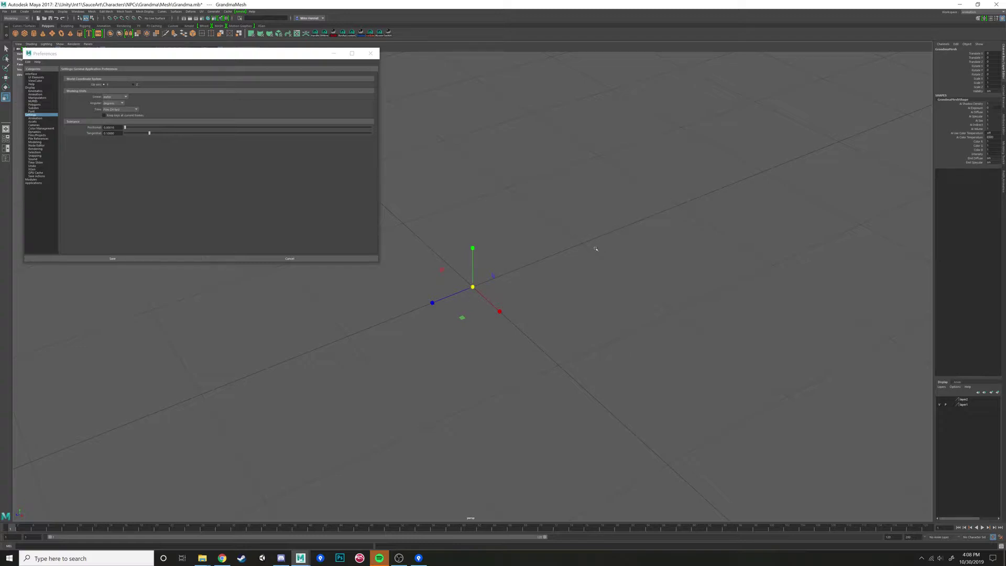
pyautogui.scroll(8, 448, 284)
pyautogui.moveTo(448, 279)
pyautogui.keyDown('alt'); pyautogui.mouseDown()
pyautogui.moveTo(462, 261)
pyautogui.moveTo(451, 275)
pyautogui.mouseUp(); pyautogui.keyUp('alt')
pyautogui.press('f')
pyautogui.scroll(-10, 455, 262)
pyautogui.moveTo(991, 78); pyautogui.dragTo(991, 88)
pyautogui.click(993, 62)
pyautogui.moveTo(993, 78); pyautogui.dragTo(993, 81)
pyautogui.write('100')
pyautogui.press('Return')
# - Examine the scaled character mesh from the boots up to the head and arms
pyautogui.scroll(-10, 662, 220)
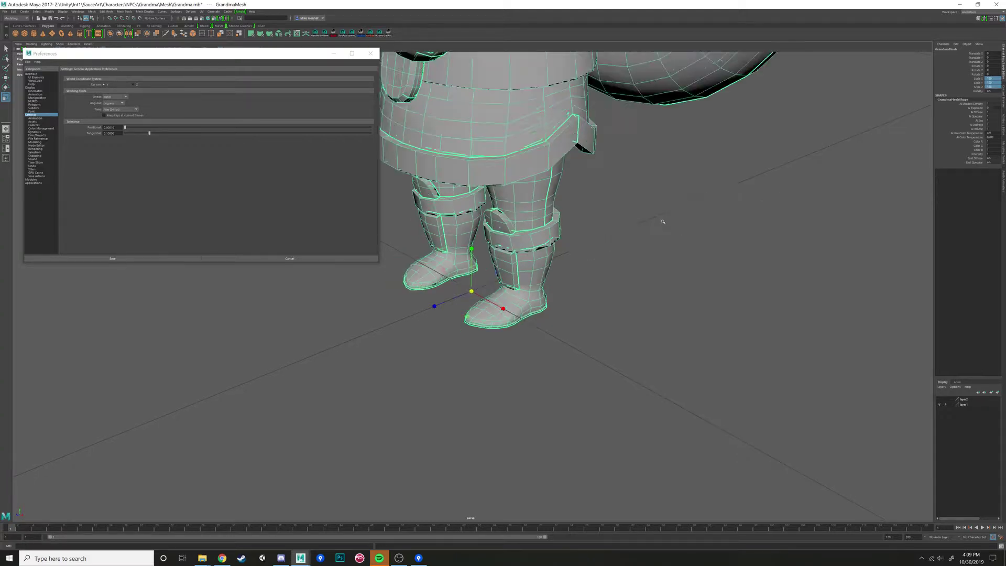
pyautogui.keyDown('alt'); pyautogui.moveTo(644, 225); pyautogui.dragTo(659, 214); pyautogui.keyUp('alt')
pyautogui.keyDown('alt'); pyautogui.moveTo(659, 215); pyautogui.dragTo(667, 273, button='middle'); pyautogui.keyUp('alt')
pyautogui.moveTo(667, 273)
pyautogui.keyDown('alt'); pyautogui.mouseDown()
pyautogui.moveTo(655, 273)
pyautogui.moveTo(661, 283)
pyautogui.moveTo(663, 274)
pyautogui.mouseUp(); pyautogui.keyUp('alt')
pyautogui.scroll(5, 664, 273)
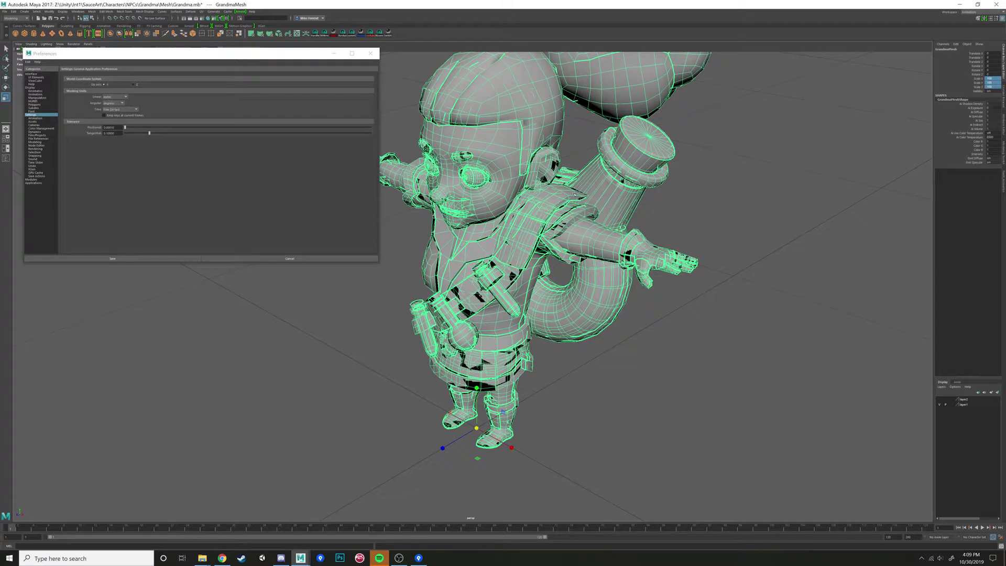
pyautogui.moveTo(531, 193); pyautogui.dragTo(552, 181, button='right')
pyautogui.click(582, 137)
pyautogui.click(531, 162)
# - Set the linear working unit to centimeter and save the preferences
pyautogui.moveTo(288, 56); pyautogui.dragTo(824, 207)
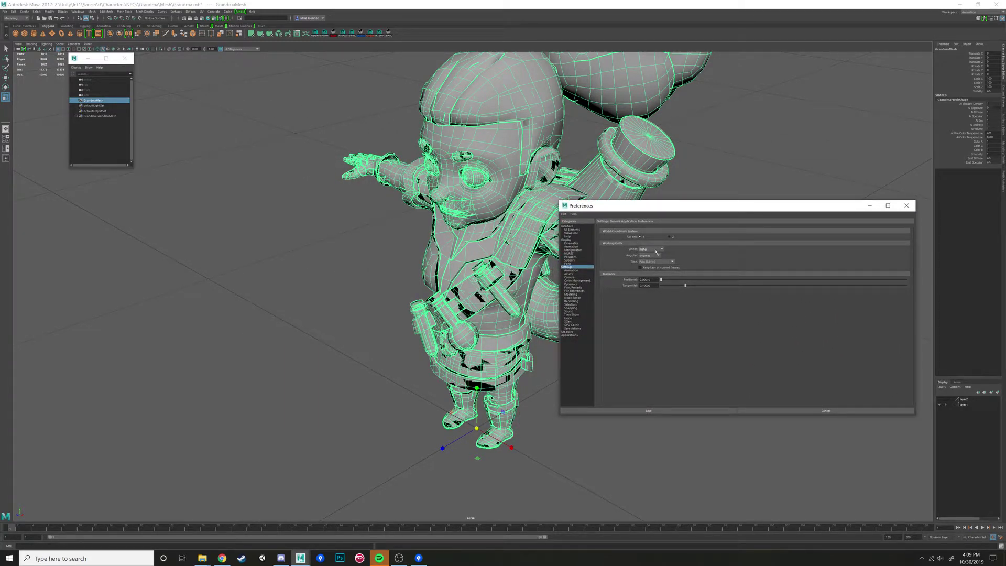
pyautogui.click(662, 249)
pyautogui.click(649, 260)
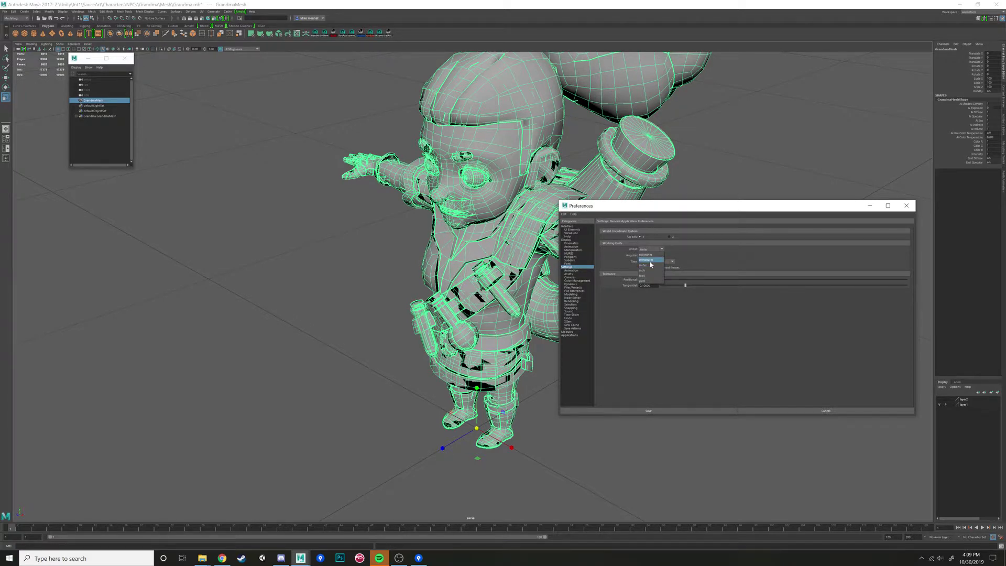
pyautogui.click(671, 411)
pyautogui.keyDown('alt'); pyautogui.moveTo(655, 403); pyautogui.dragTo(600, 363); pyautogui.keyUp('alt')
pyautogui.keyDown('alt'); pyautogui.moveTo(600, 362); pyautogui.dragTo(508, 128, button='right'); pyautogui.keyUp('alt')
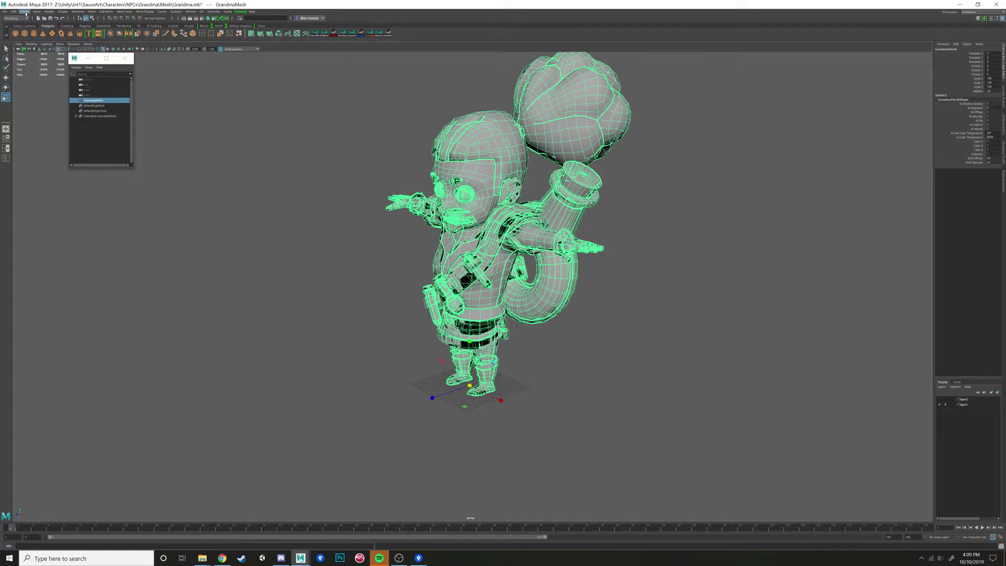
# - Deselect the character mesh, select the perspective camera and change its near clip plane value
pyautogui.click(78, 13)
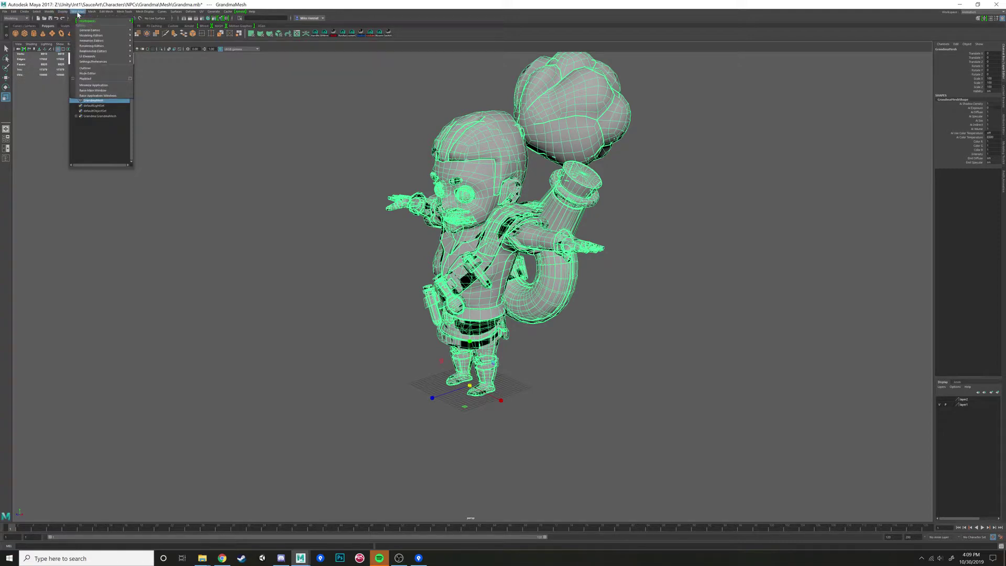
pyautogui.click(77, 13)
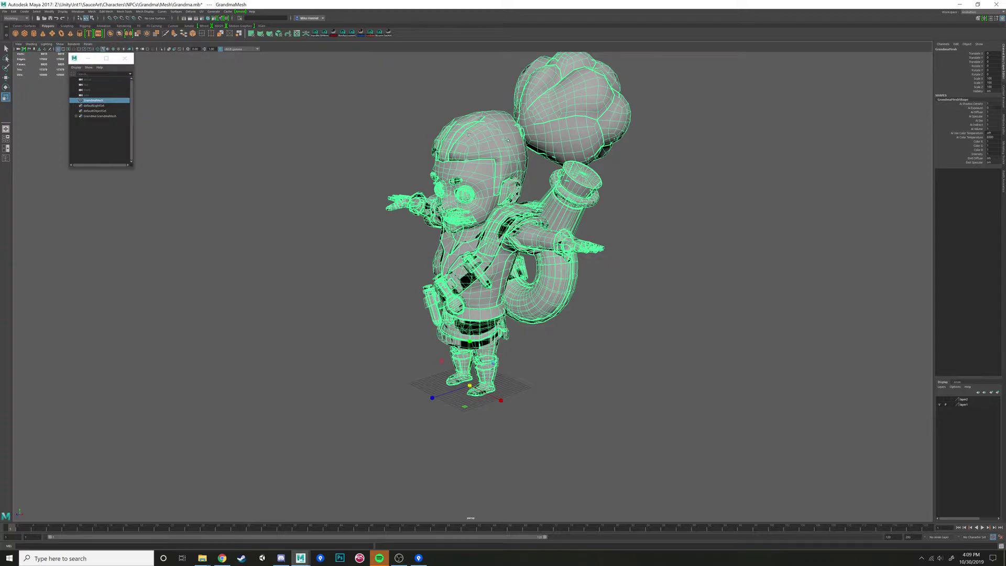
pyautogui.moveTo(507, 140)
pyautogui.keyDown('alt'); pyautogui.mouseDown()
pyautogui.moveTo(492, 140)
pyautogui.moveTo(502, 140)
pyautogui.mouseUp(); pyautogui.keyUp('alt')
pyautogui.click(651, 193)
pyautogui.moveTo(651, 193)
pyautogui.keyDown('alt'); pyautogui.mouseDown()
pyautogui.moveTo(668, 199)
pyautogui.moveTo(639, 190)
pyautogui.moveTo(652, 196)
pyautogui.mouseUp(); pyautogui.keyUp('alt')
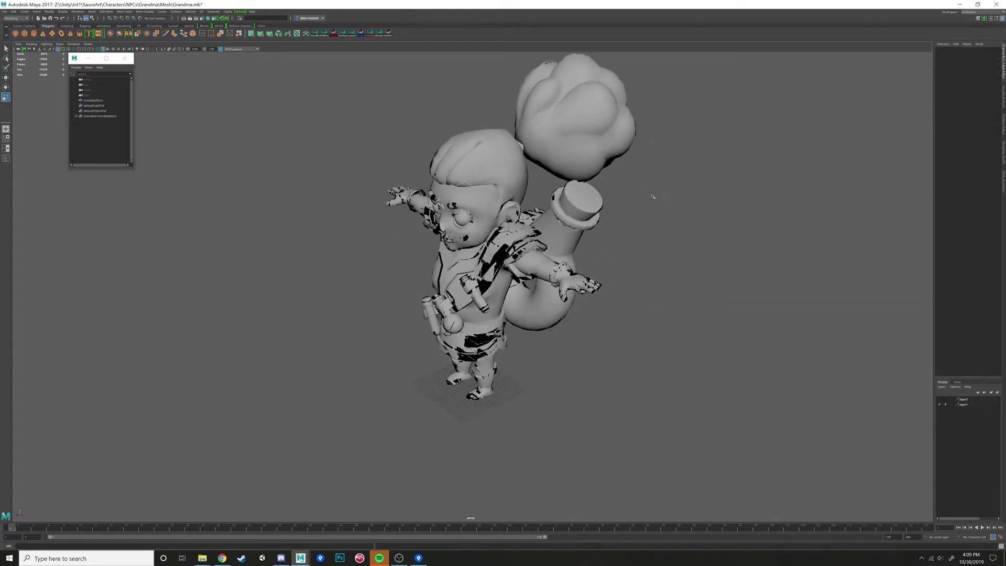
pyautogui.click(18, 49)
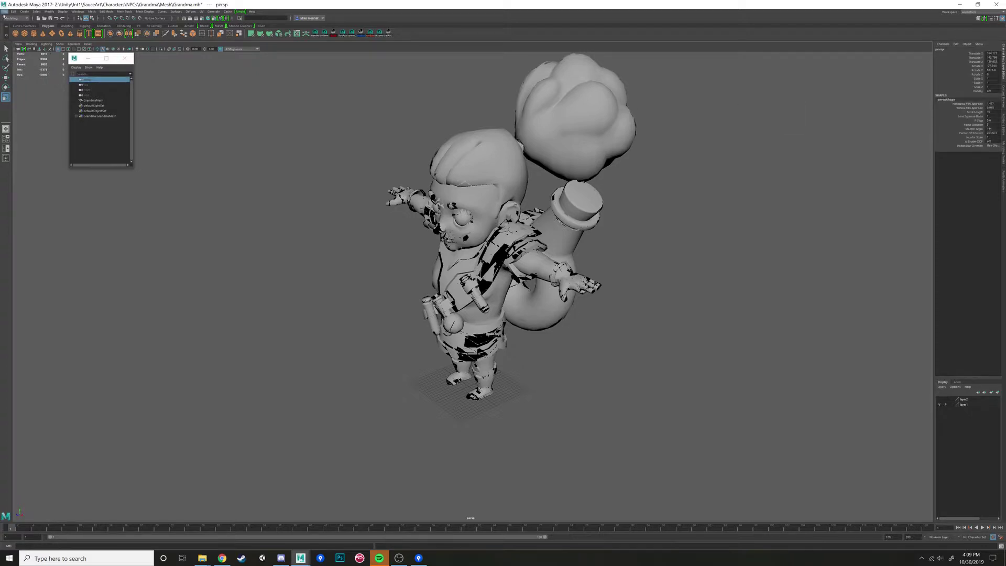
pyautogui.click(1003, 128)
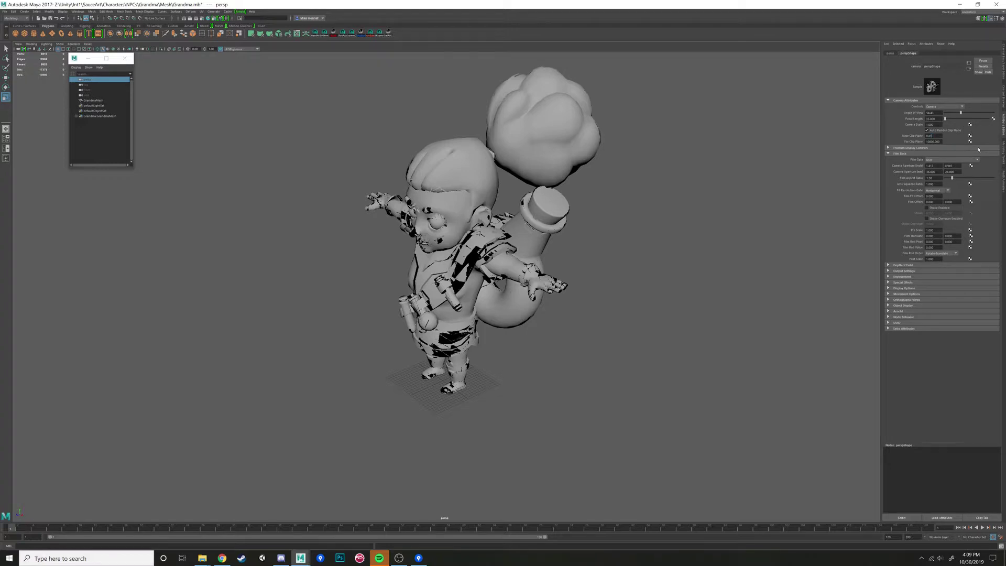
pyautogui.press('Return')
# - Examine the shaded character for display artefacts on the face, torso, sleeve and hand, up close and as a whole figure
pyautogui.keyDown('alt'); pyautogui.moveTo(579, 187); pyautogui.dragTo(609, 172); pyautogui.keyUp('alt')
pyautogui.keyDown('alt'); pyautogui.moveTo(609, 172); pyautogui.dragTo(637, 183, button='right'); pyautogui.keyUp('alt')
pyautogui.keyDown('alt'); pyautogui.moveTo(637, 183); pyautogui.dragTo(638, 177); pyautogui.keyUp('alt')
pyautogui.keyDown('alt'); pyautogui.moveTo(639, 178); pyautogui.dragTo(630, 209, button='middle'); pyautogui.keyUp('alt')
pyautogui.moveTo(629, 209)
pyautogui.keyDown('alt'); pyautogui.mouseDown()
pyautogui.moveTo(566, 224)
pyautogui.moveTo(673, 234)
pyautogui.moveTo(616, 214)
pyautogui.mouseUp(); pyautogui.keyUp('alt')
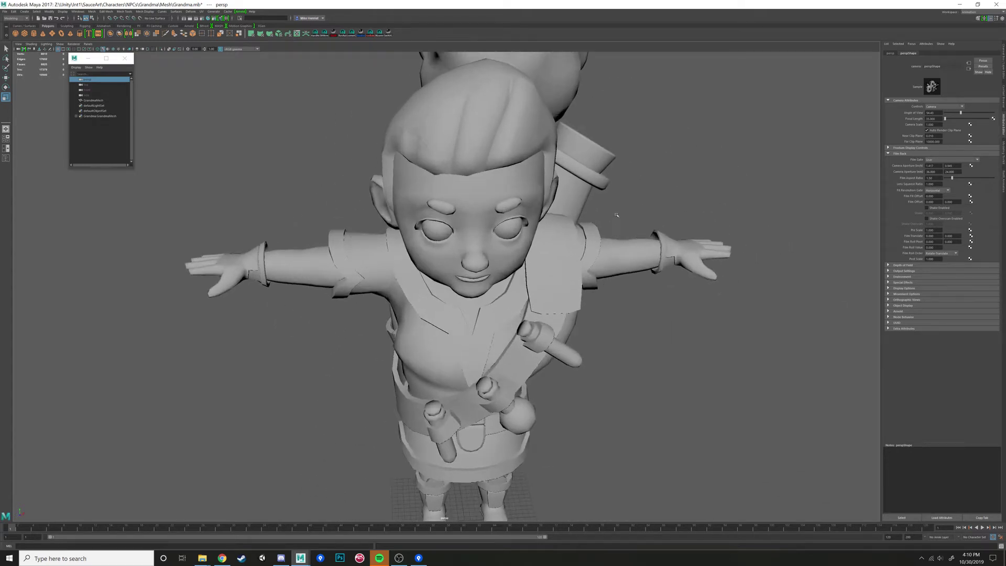
pyautogui.scroll(3, 631, 183)
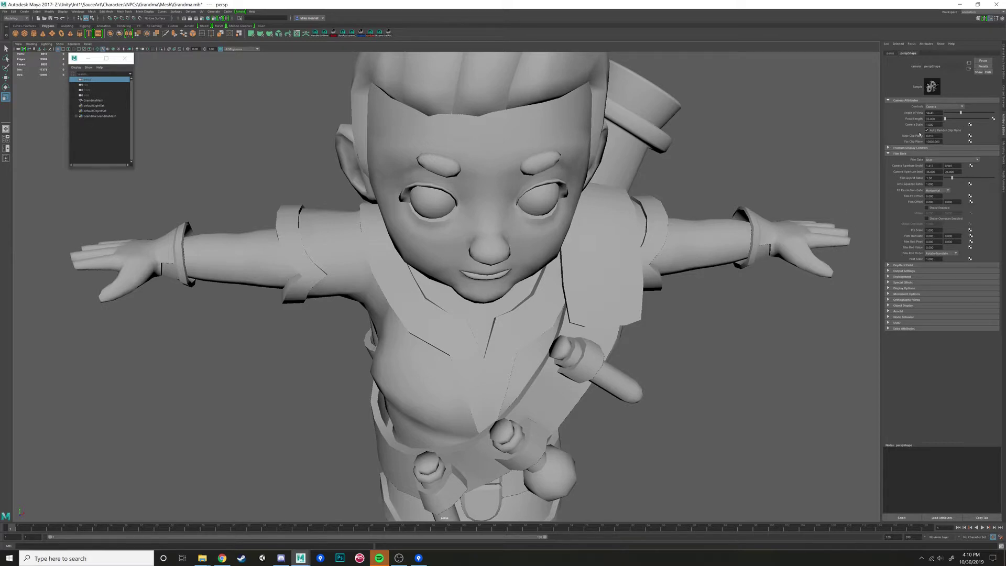
pyautogui.keyDown('alt'); pyautogui.moveTo(781, 267); pyautogui.dragTo(633, 256); pyautogui.keyUp('alt')
pyautogui.scroll(3, 633, 256)
pyautogui.keyDown('alt'); pyautogui.moveTo(633, 256); pyautogui.dragTo(600, 142, button='middle'); pyautogui.keyUp('alt')
pyautogui.scroll(4, 602, 173)
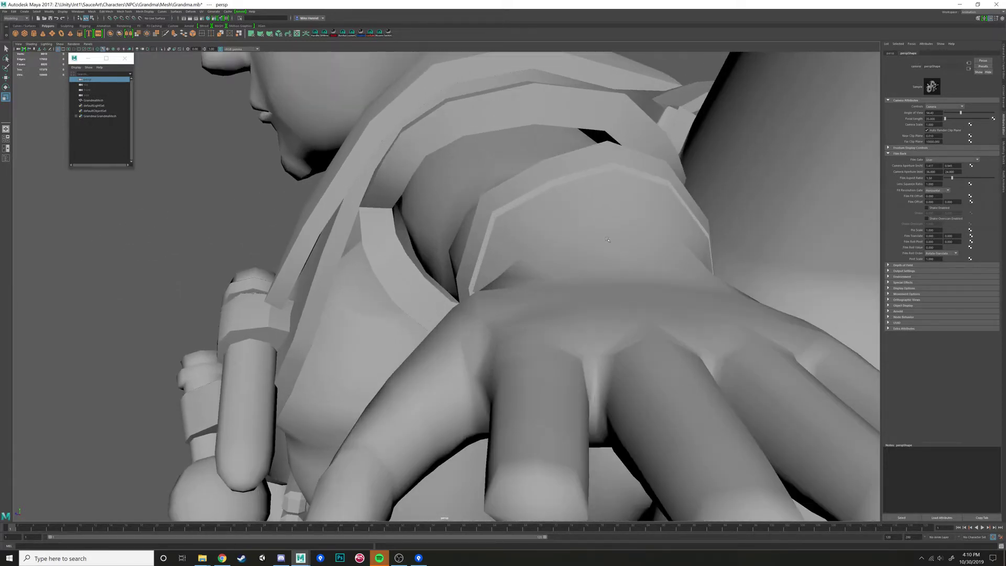
pyautogui.keyDown('alt'); pyautogui.moveTo(610, 306); pyautogui.dragTo(597, 237, button='middle'); pyautogui.keyUp('alt')
pyautogui.scroll(3, 597, 237)
pyautogui.keyDown('alt'); pyautogui.moveTo(597, 237); pyautogui.dragTo(497, 246); pyautogui.keyUp('alt')
pyautogui.scroll(-10, 530, 213)
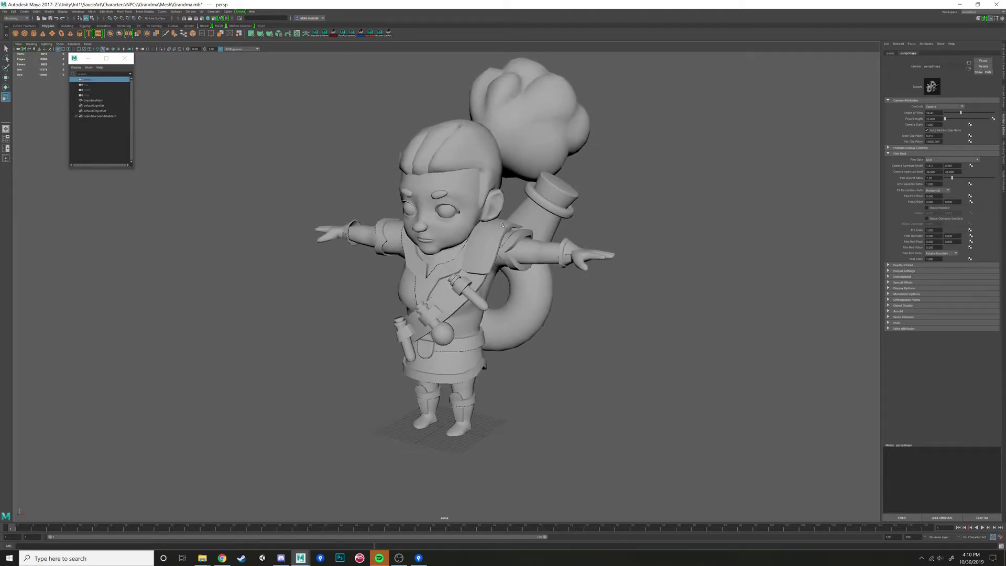
pyautogui.keyDown('alt'); pyautogui.moveTo(651, 254); pyautogui.dragTo(768, 242, button='middle'); pyautogui.keyUp('alt')
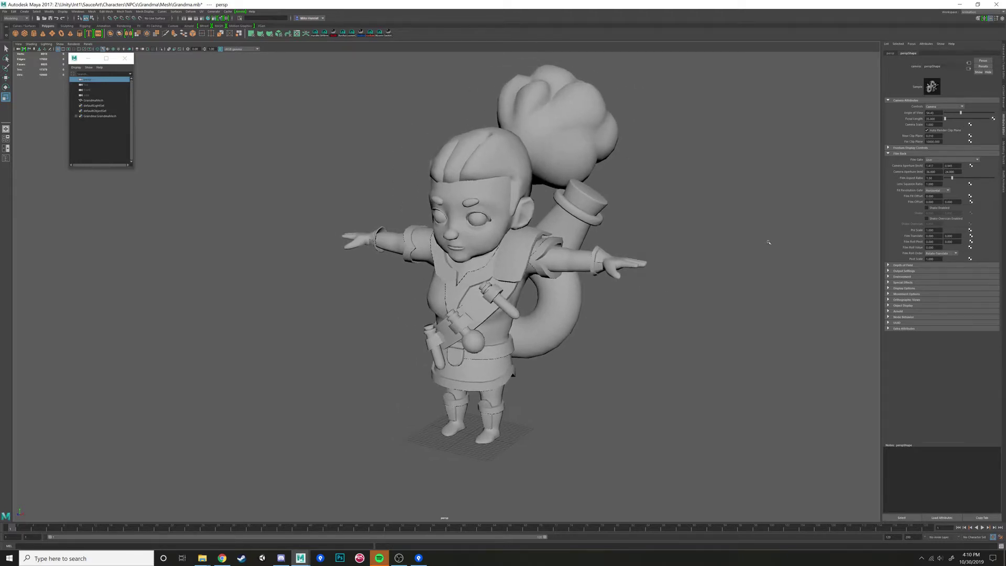
# - Freeze the translate, rotate and scale transformations of the GrandmaMesh character
pyautogui.click(1003, 60)
pyautogui.moveTo(666, 204)
pyautogui.keyDown('alt'); pyautogui.mouseDown()
pyautogui.moveTo(661, 212)
pyautogui.moveTo(683, 214)
pyautogui.mouseUp(); pyautogui.keyUp('alt')
pyautogui.click(628, 211)
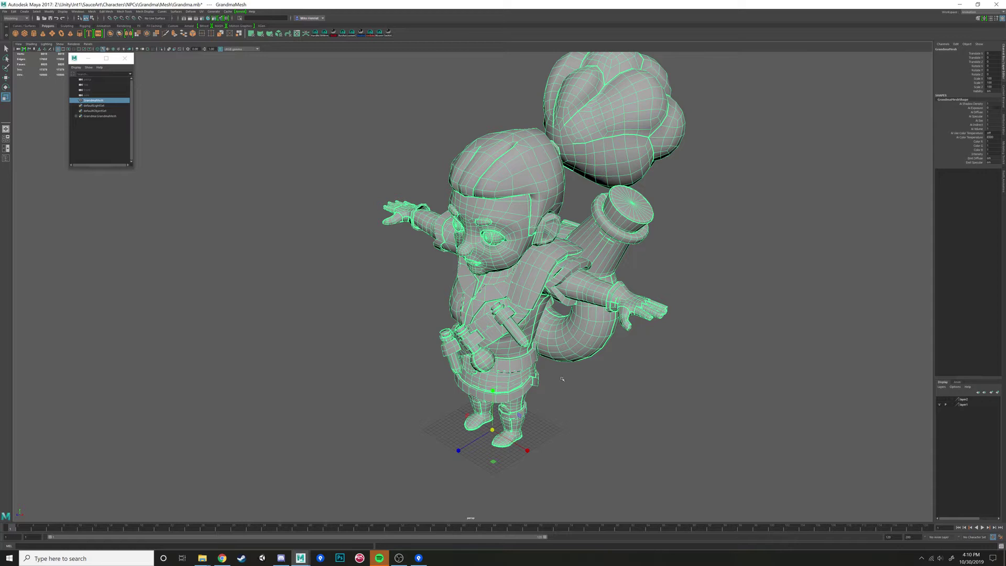
pyautogui.click(49, 12)
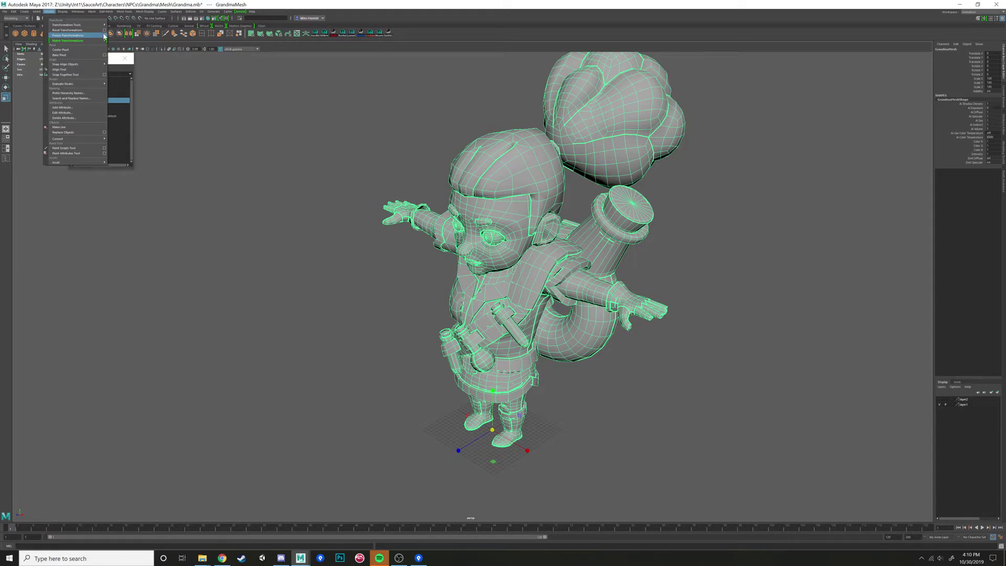
pyautogui.click(104, 35)
pyautogui.moveTo(241, 166); pyautogui.dragTo(190, 173)
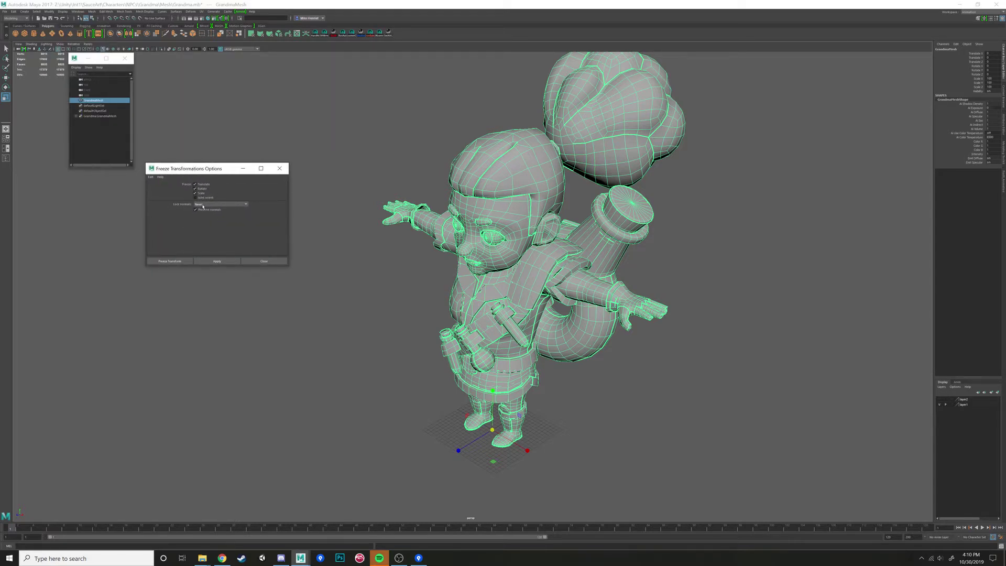
pyautogui.click(174, 259)
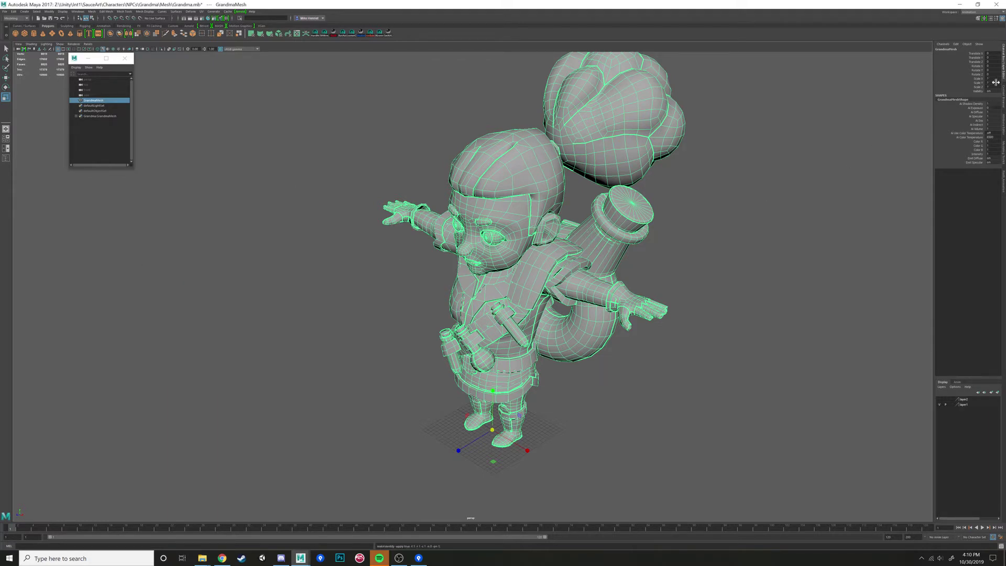
# - Deselect the character mesh and save the scene
pyautogui.keyDown('alt'); pyautogui.moveTo(764, 254); pyautogui.dragTo(770, 253); pyautogui.keyUp('alt')
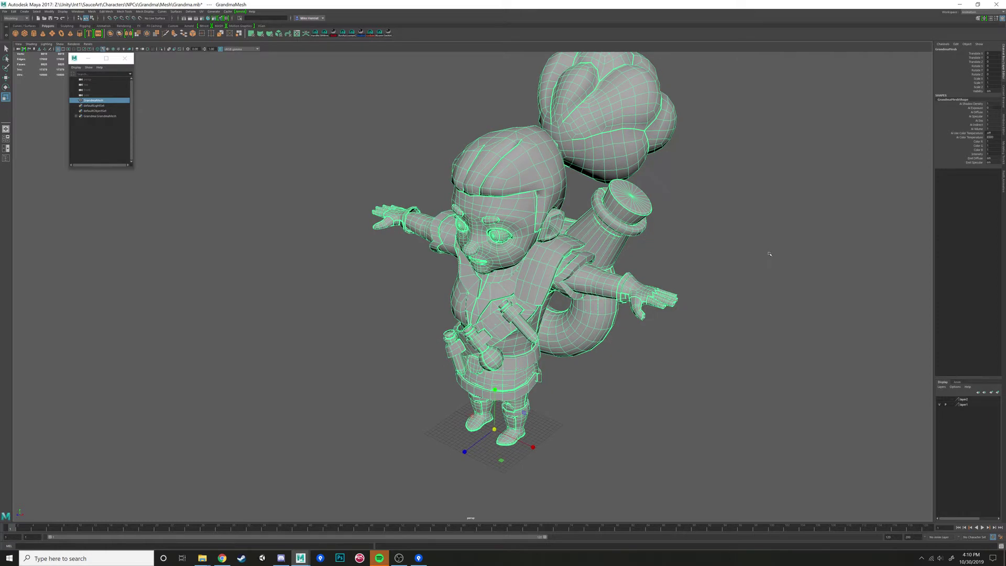
pyautogui.click(770, 250)
pyautogui.hotkey('ctrl', 's')
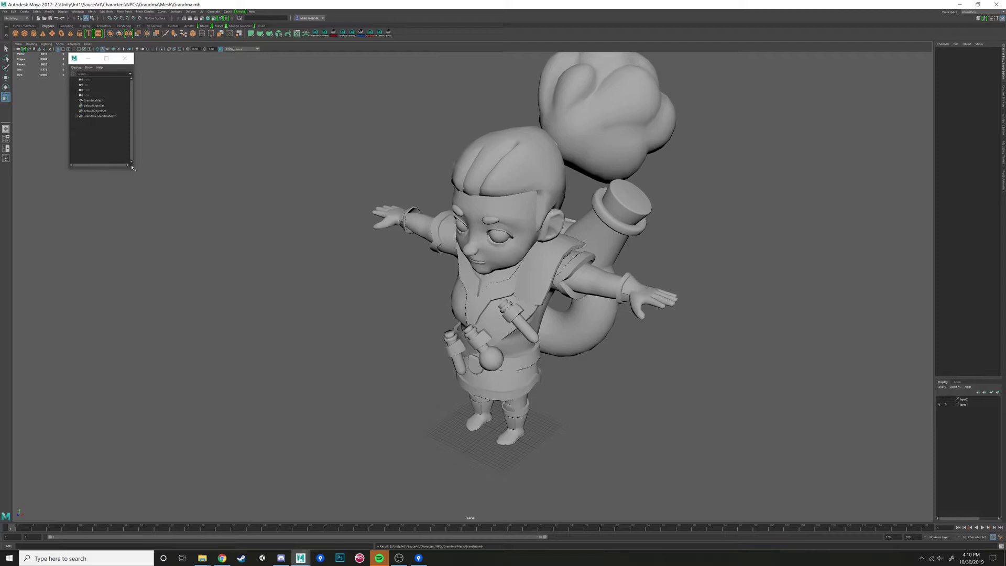
# - Check the Outliner entries one by one, from GrandmaMesh through the default light and object sets to the Grandma mesh set
pyautogui.moveTo(130, 168); pyautogui.dragTo(133, 197)
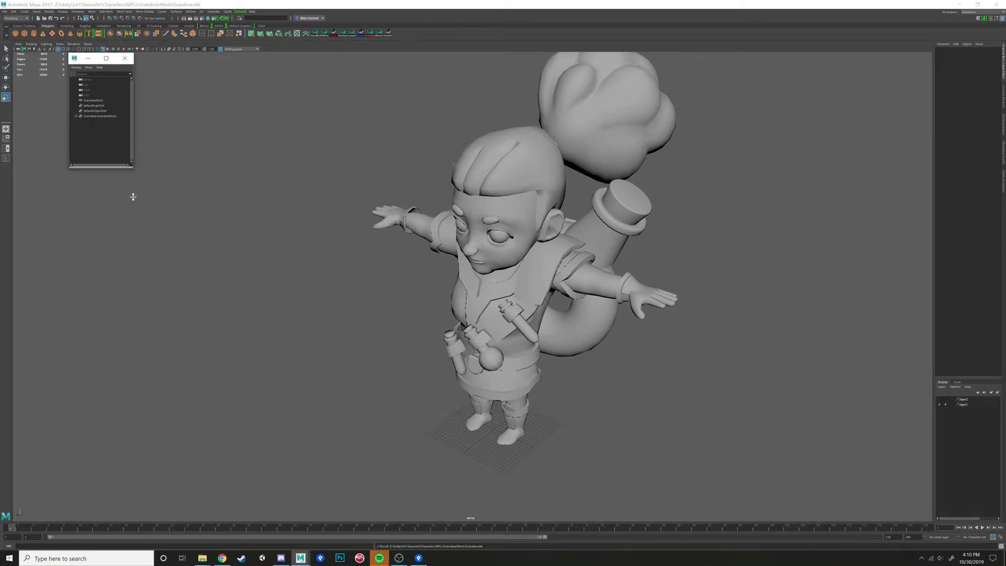
pyautogui.click(94, 101)
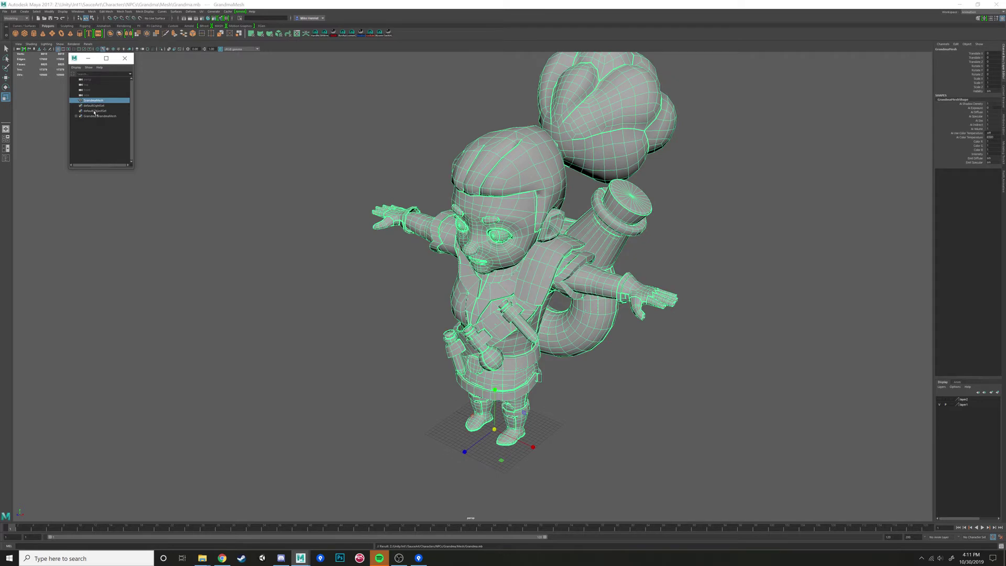
pyautogui.click(95, 105)
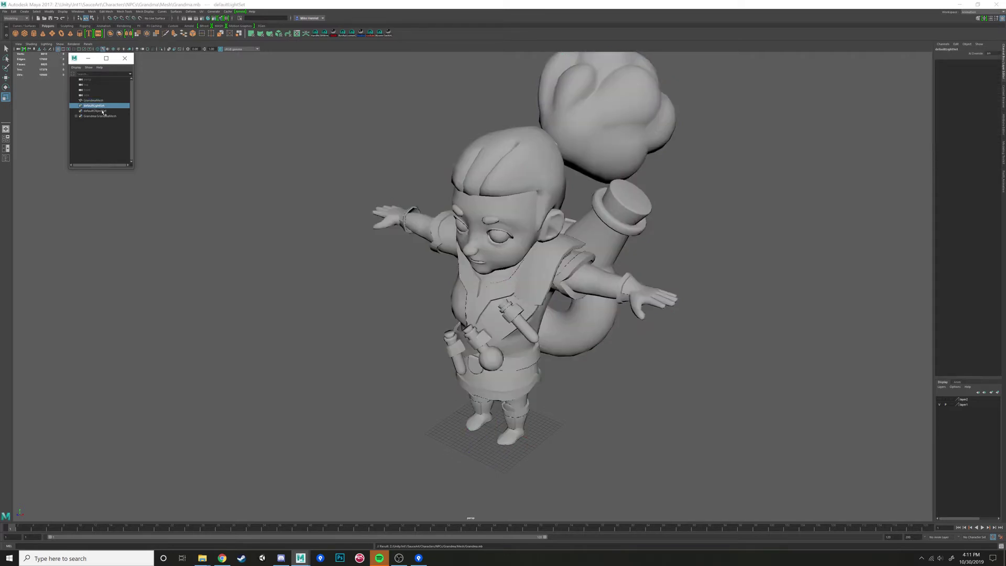
pyautogui.click(103, 111)
pyautogui.click(106, 106)
pyautogui.click(89, 111)
pyautogui.click(98, 116)
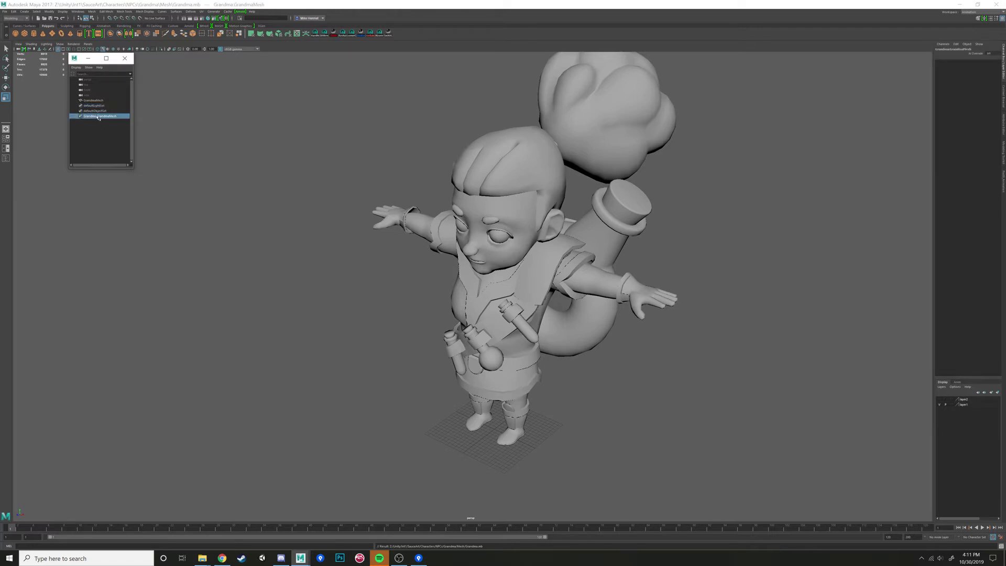
# - Expand the Grandma mesh set, inspect several of its face entries and collapse it again
pyautogui.click(74, 116)
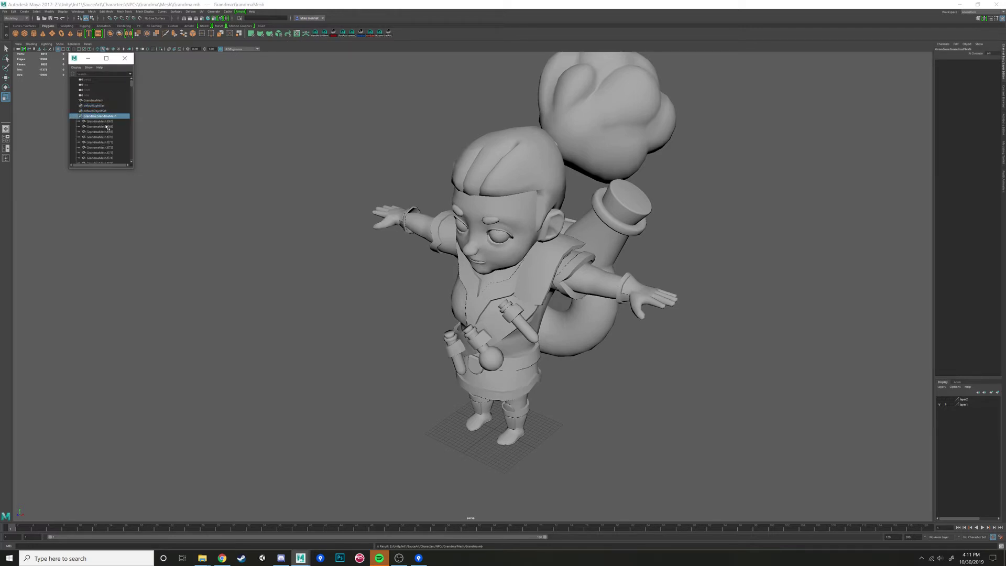
pyautogui.click(99, 122)
pyautogui.click(102, 136)
pyautogui.click(107, 148)
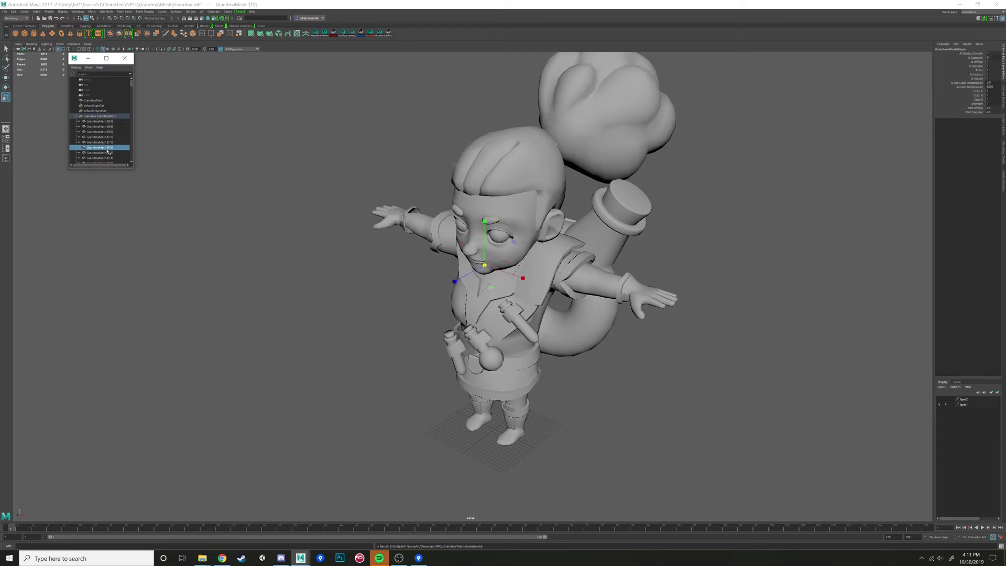
pyautogui.click(77, 116)
pyautogui.click(90, 117)
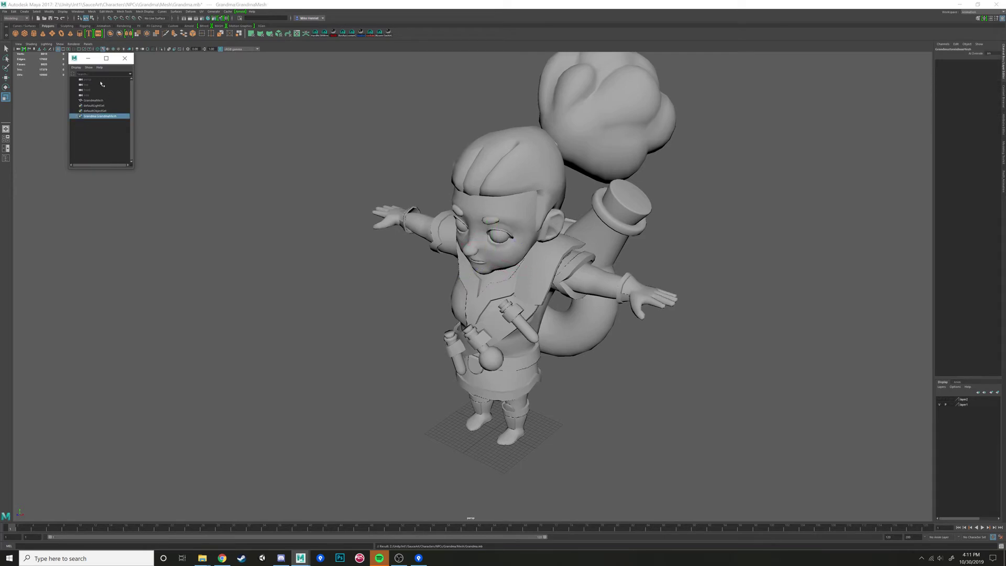
# - Review the perspective camera, GrandmaMesh and the mesh set in the Outliner again, and clear the selection
pyautogui.click(90, 97)
pyautogui.click(97, 79)
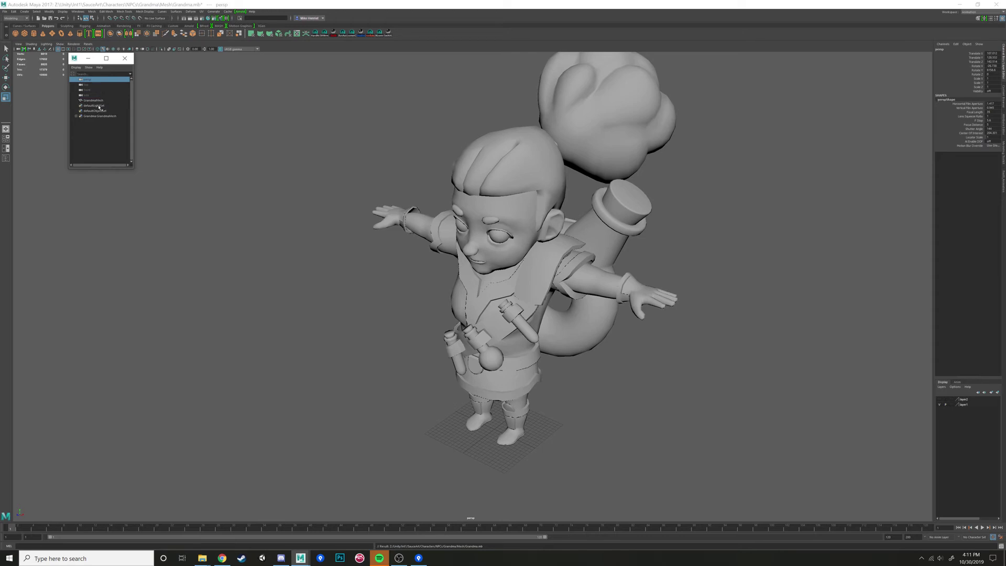
pyautogui.click(94, 100)
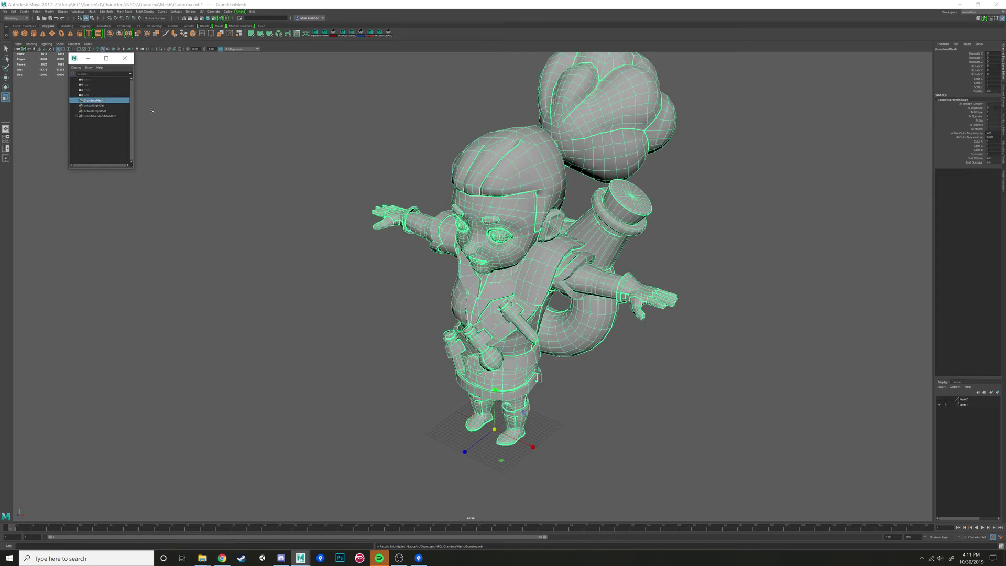
pyautogui.click(87, 81)
pyautogui.click(103, 117)
pyautogui.click(102, 100)
pyautogui.click(375, 262)
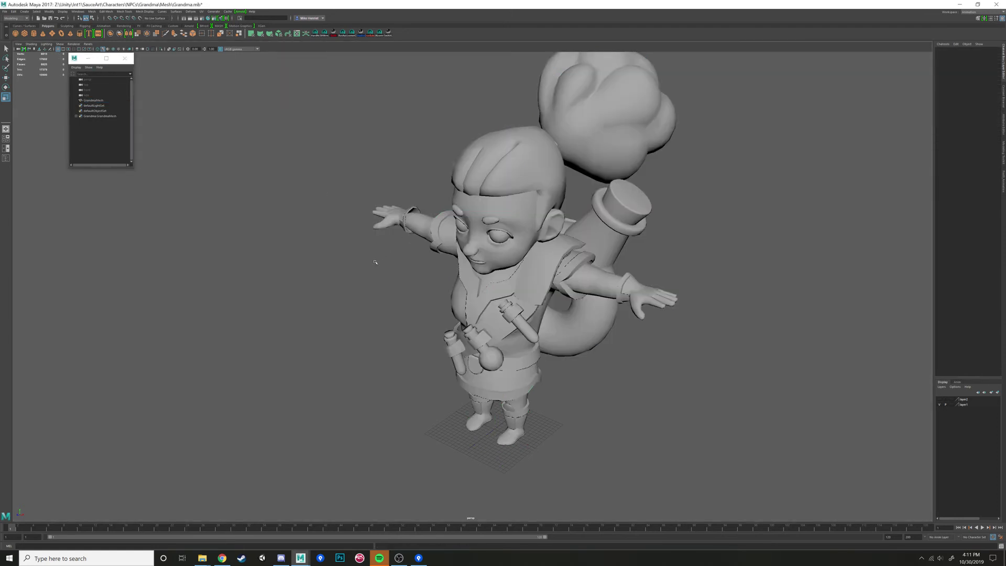